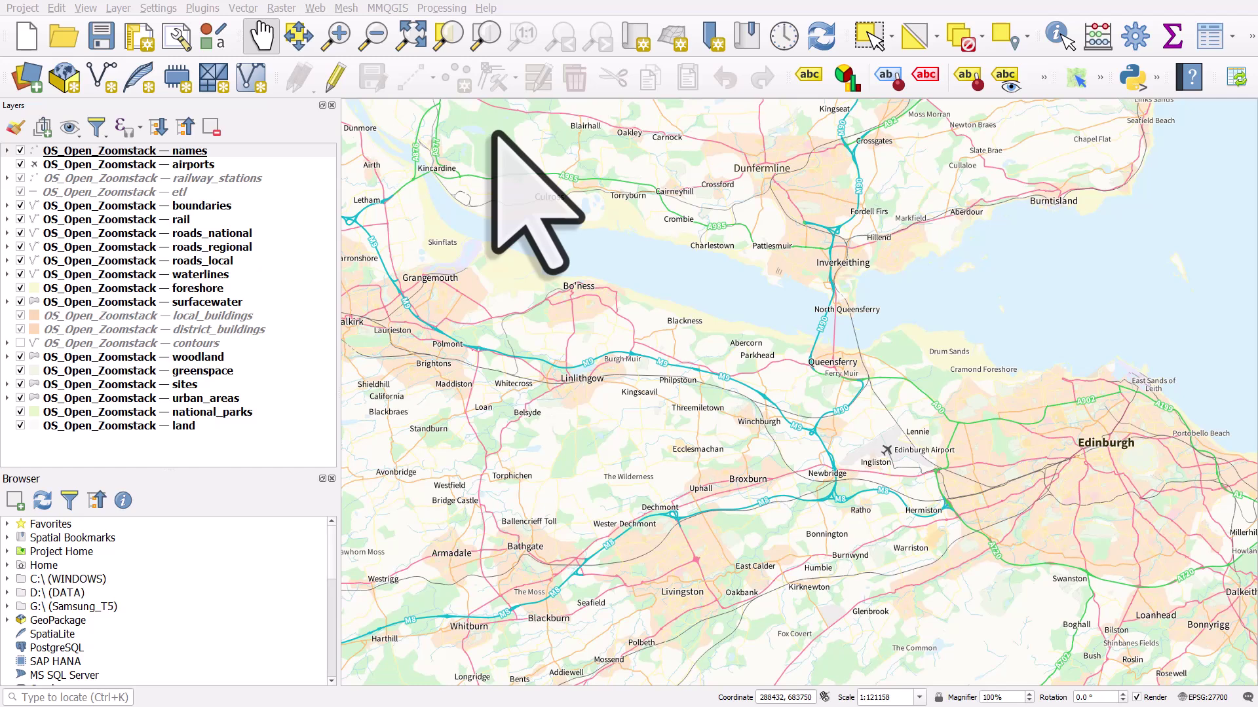
- Open the Options dialog from the Settings menu to reach its General page
left_click(158, 8)
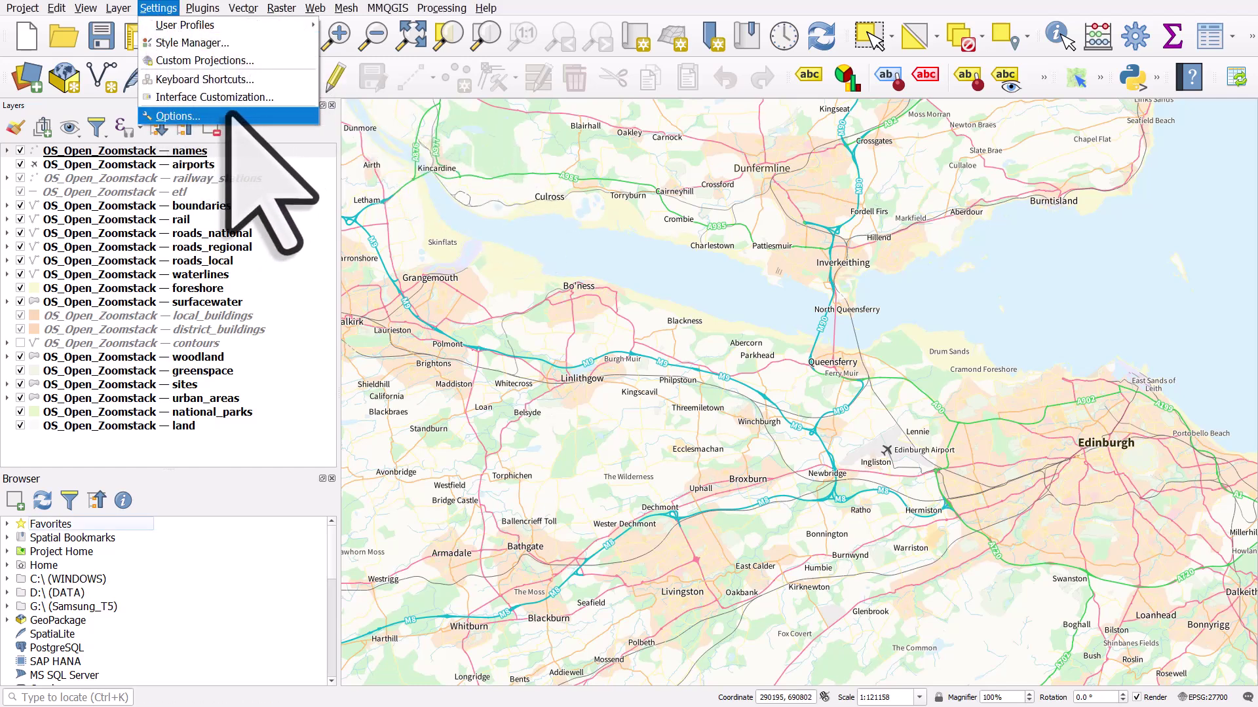
left_click(286, 115)
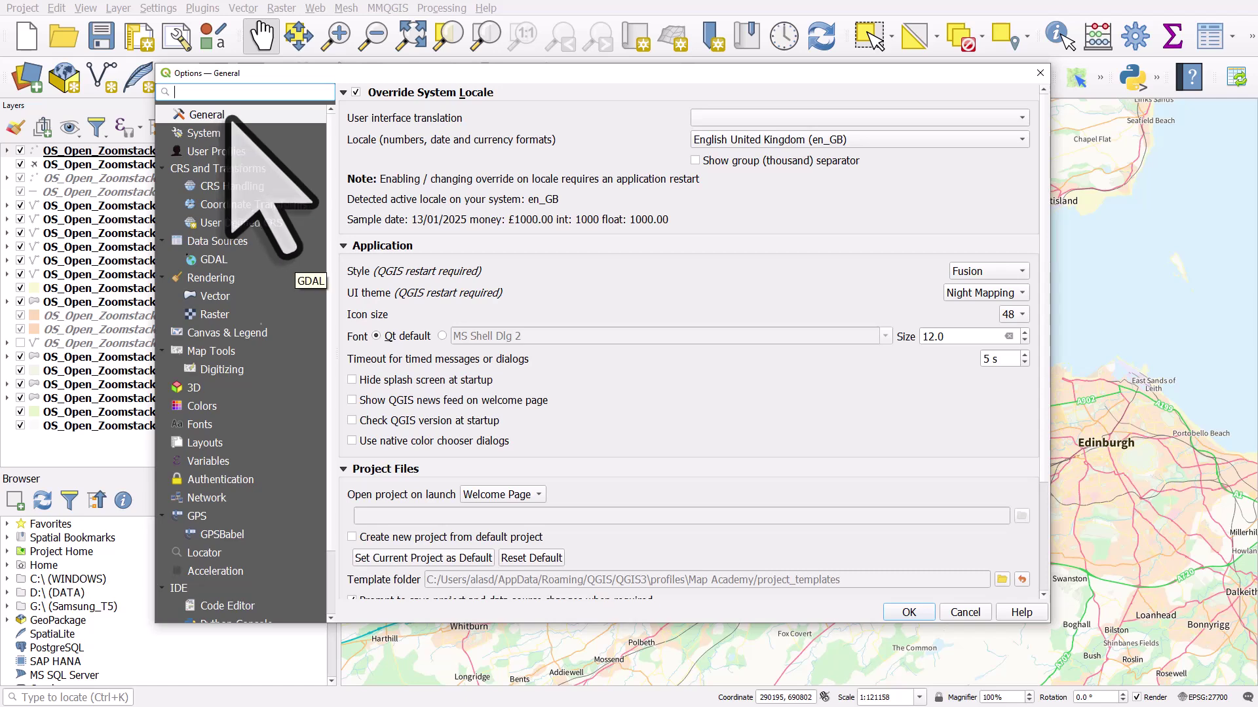
left_click(342, 245)
left_click(342, 246)
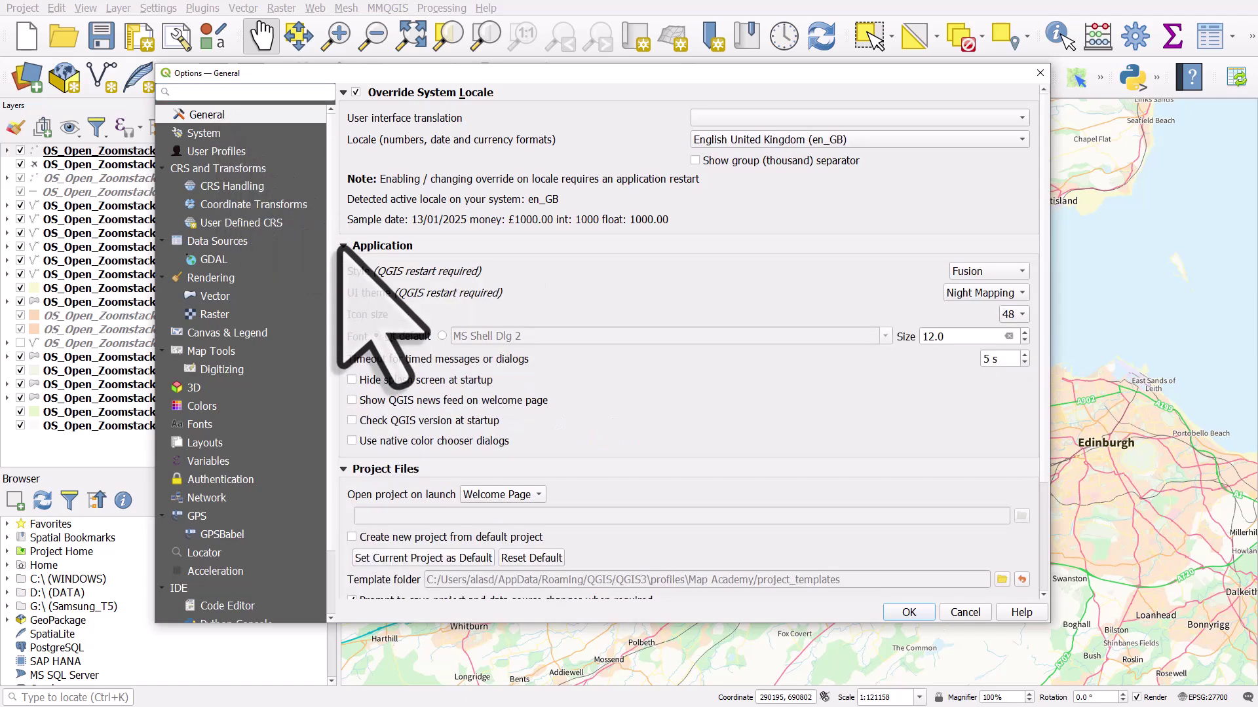
left_click(342, 245)
left_click(342, 245)
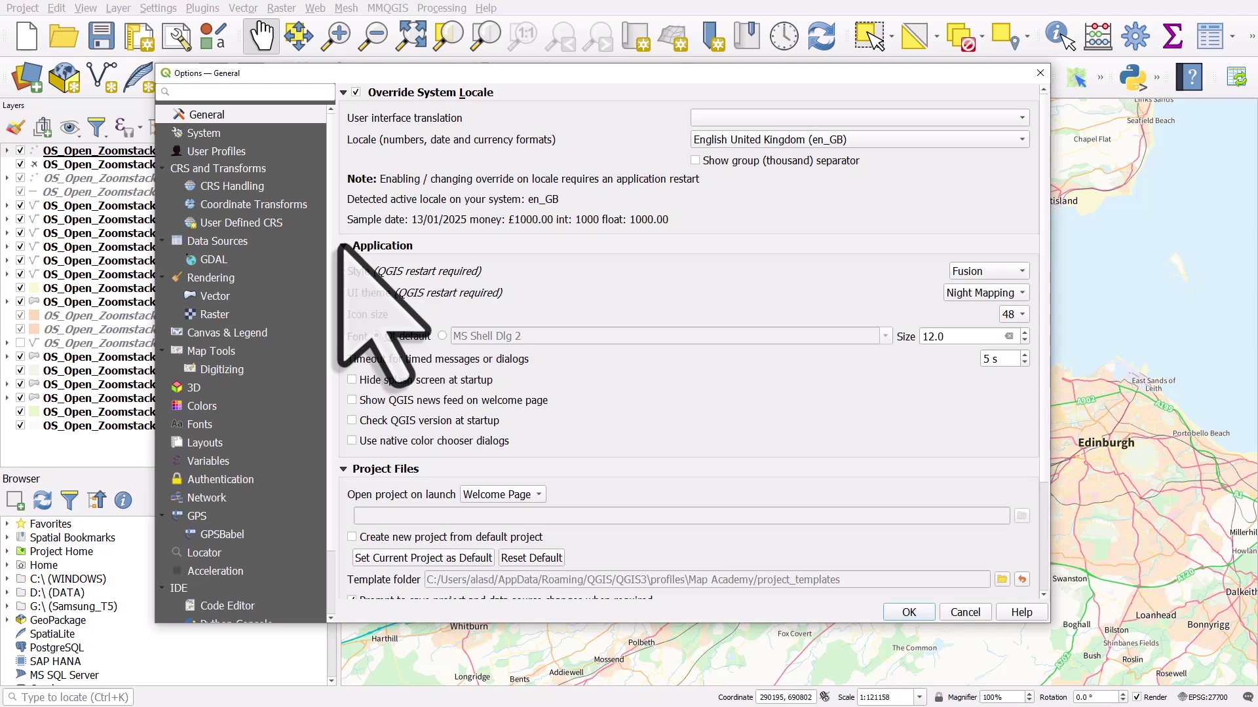
left_click(986, 271)
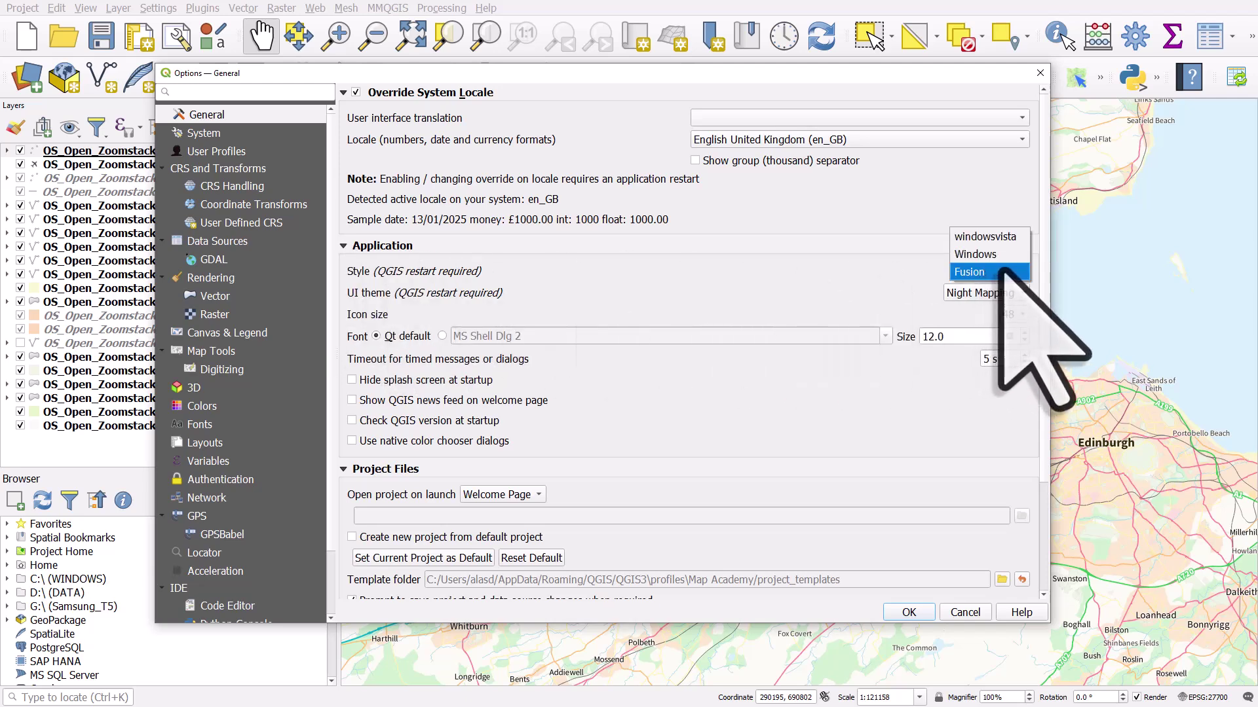
left_click(986, 271)
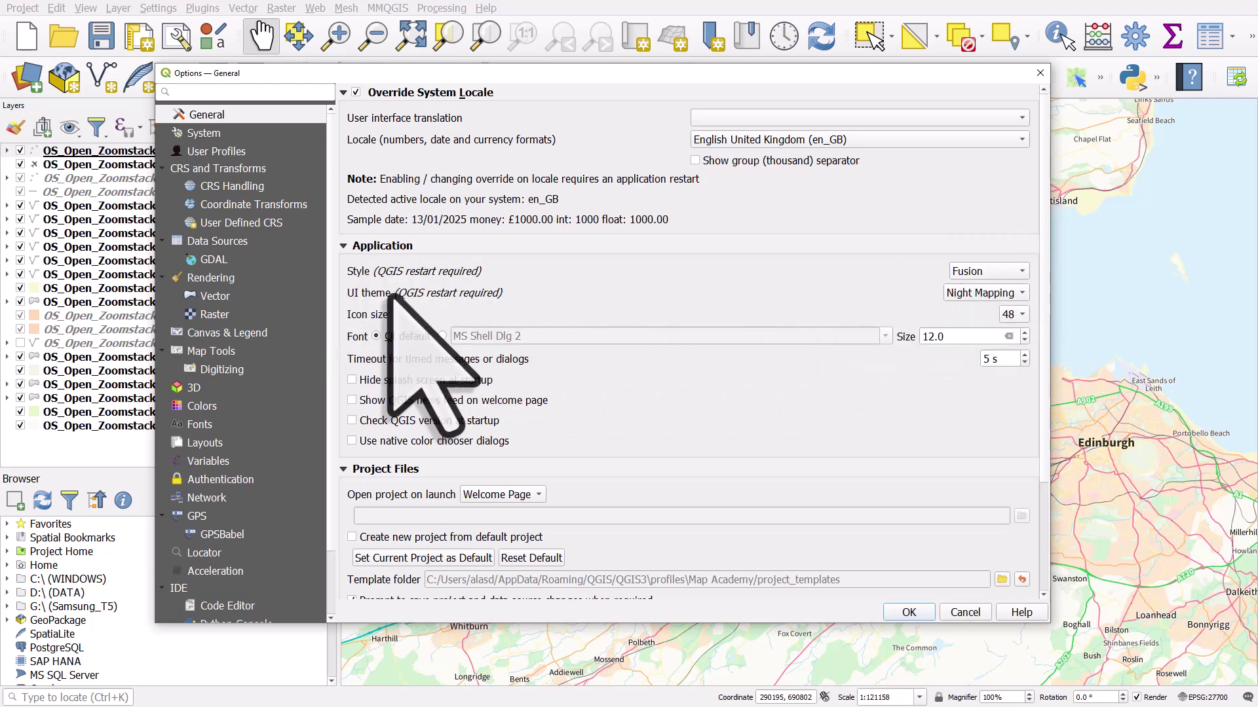
left_click(963, 294)
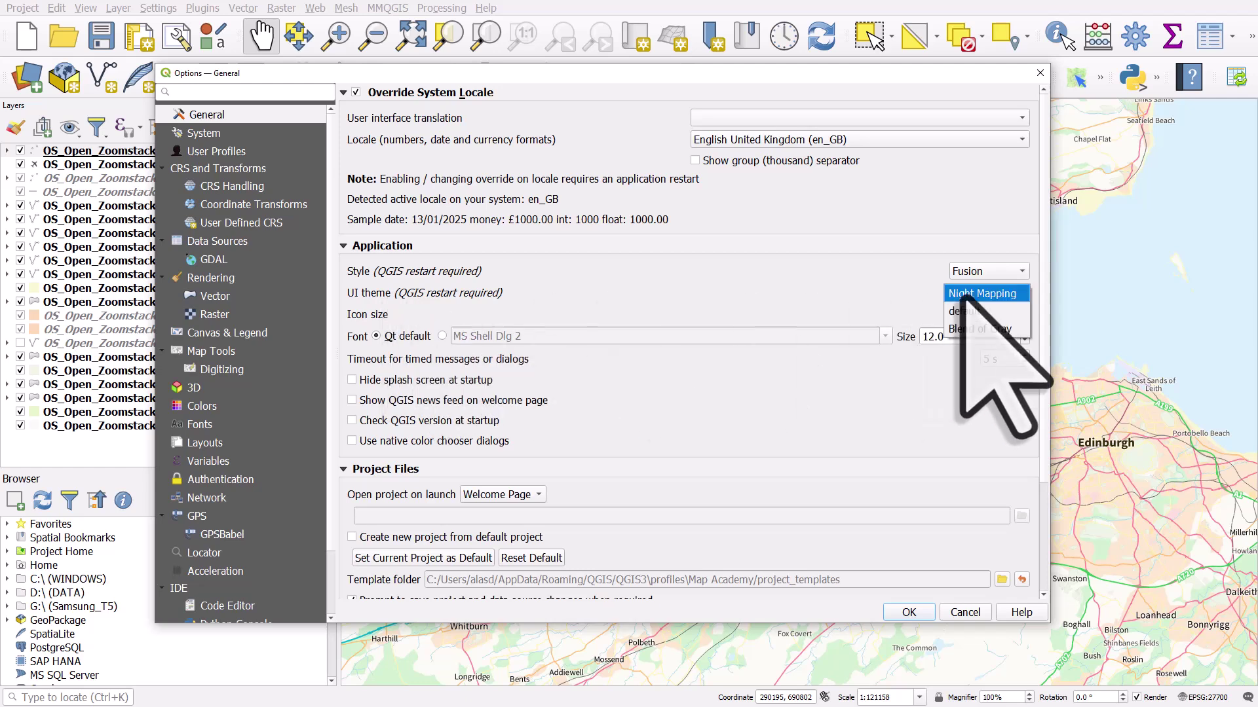
left_click(980, 311)
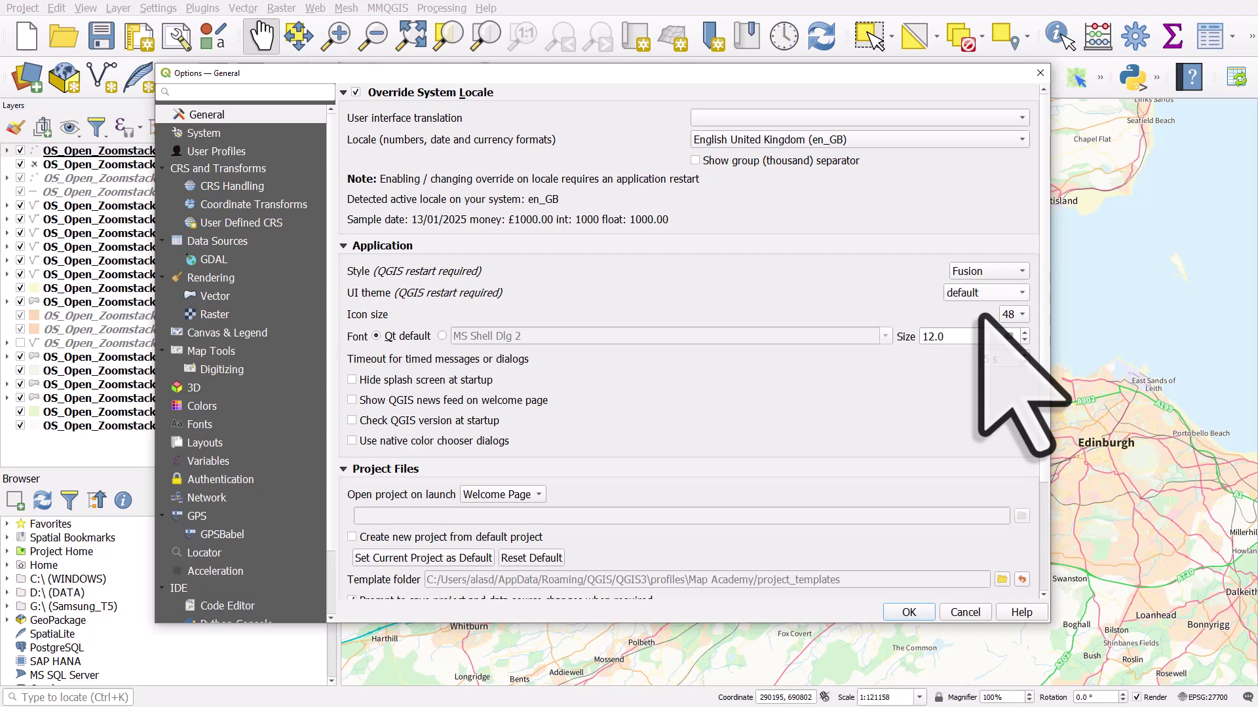
left_click(979, 293)
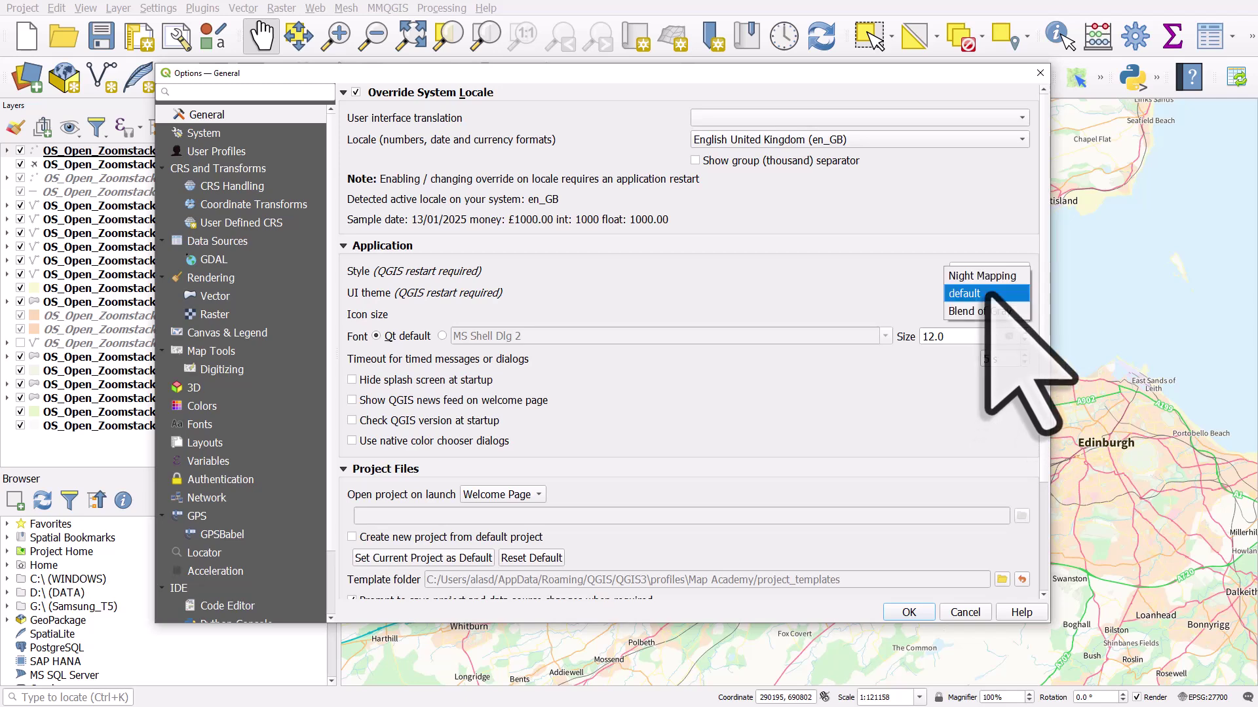
left_click(982, 273)
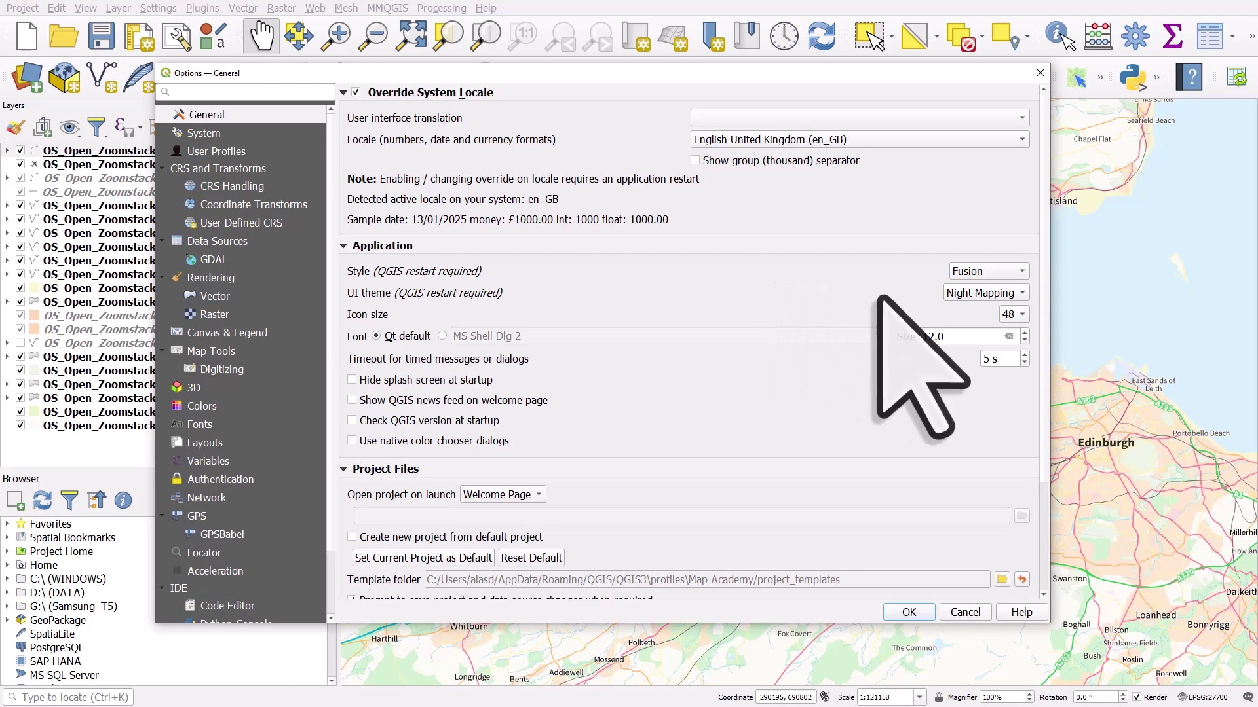
- Try an icon size of 32, then set the icon size back to 48
left_click(1015, 313)
left_click(1014, 298)
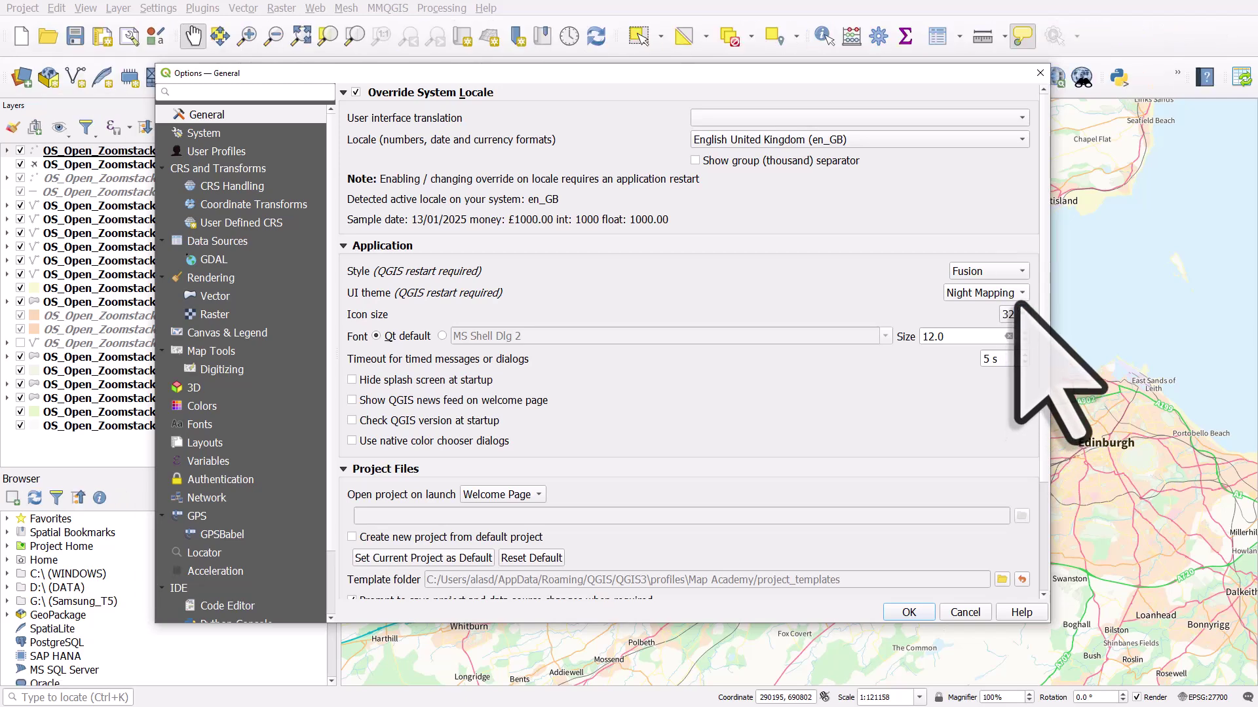
left_click(1018, 314)
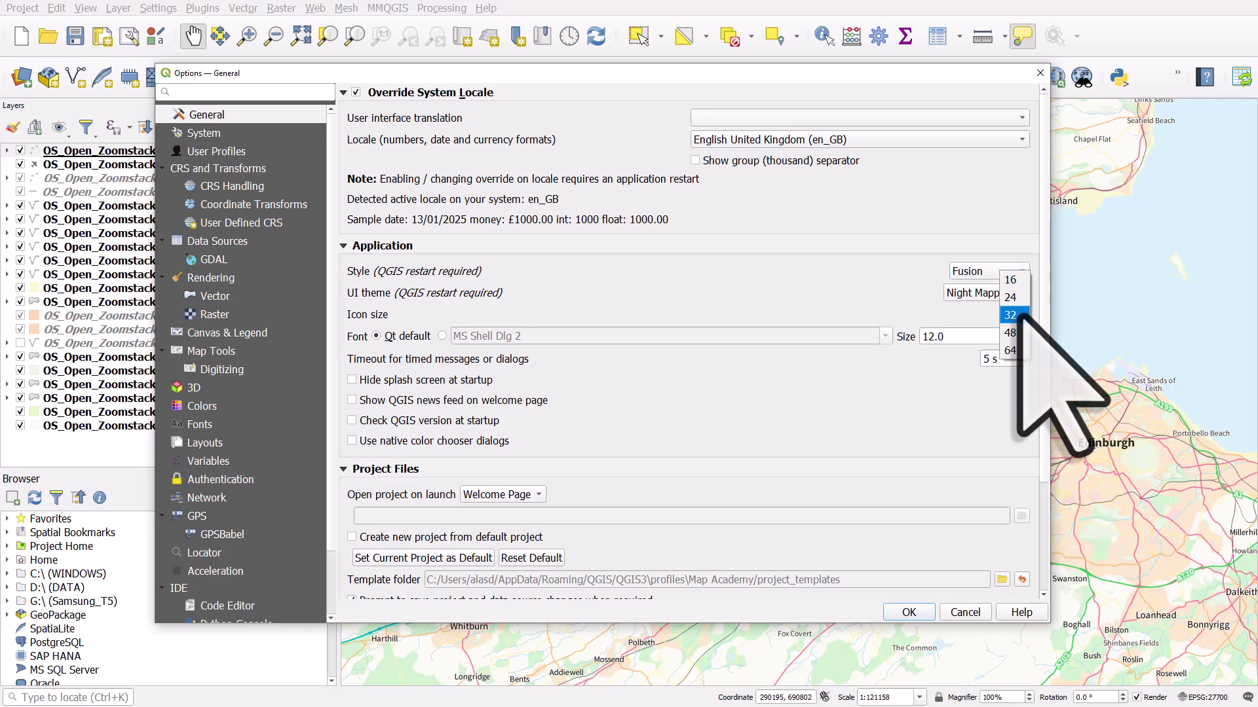
left_click(1018, 332)
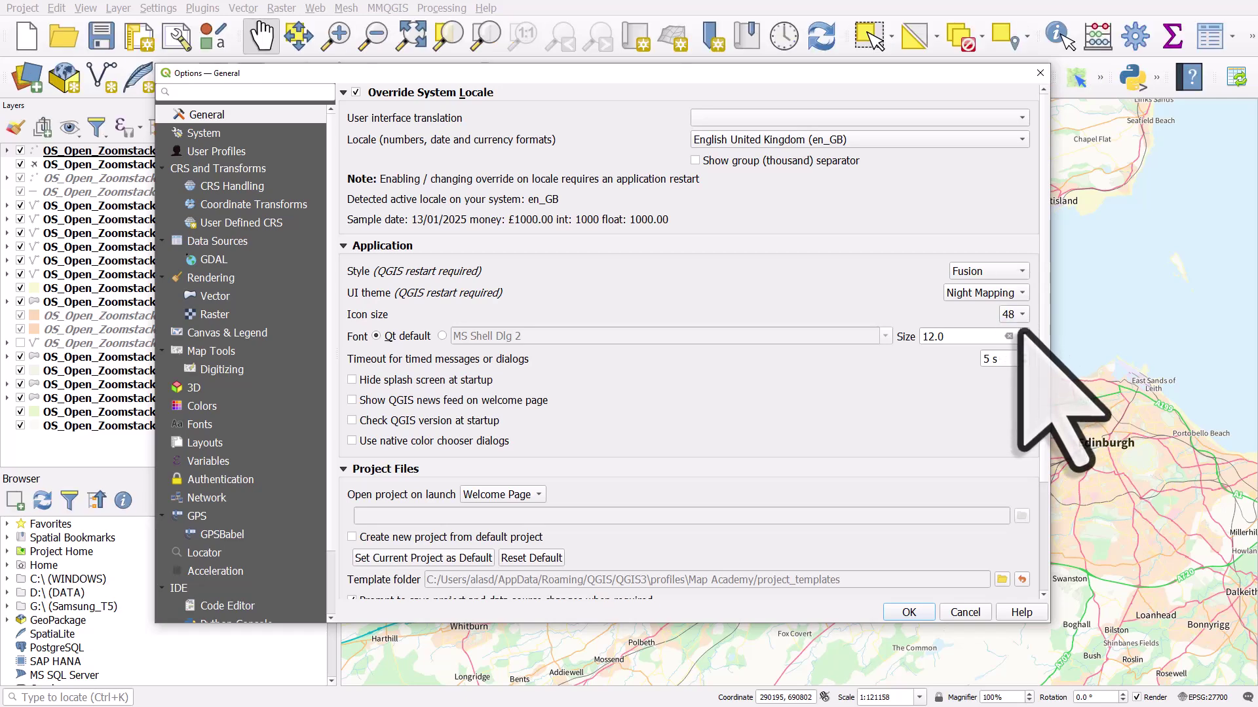
- Raise the interface font size to 14.0, then return it to 12.0
left_click(1024, 333)
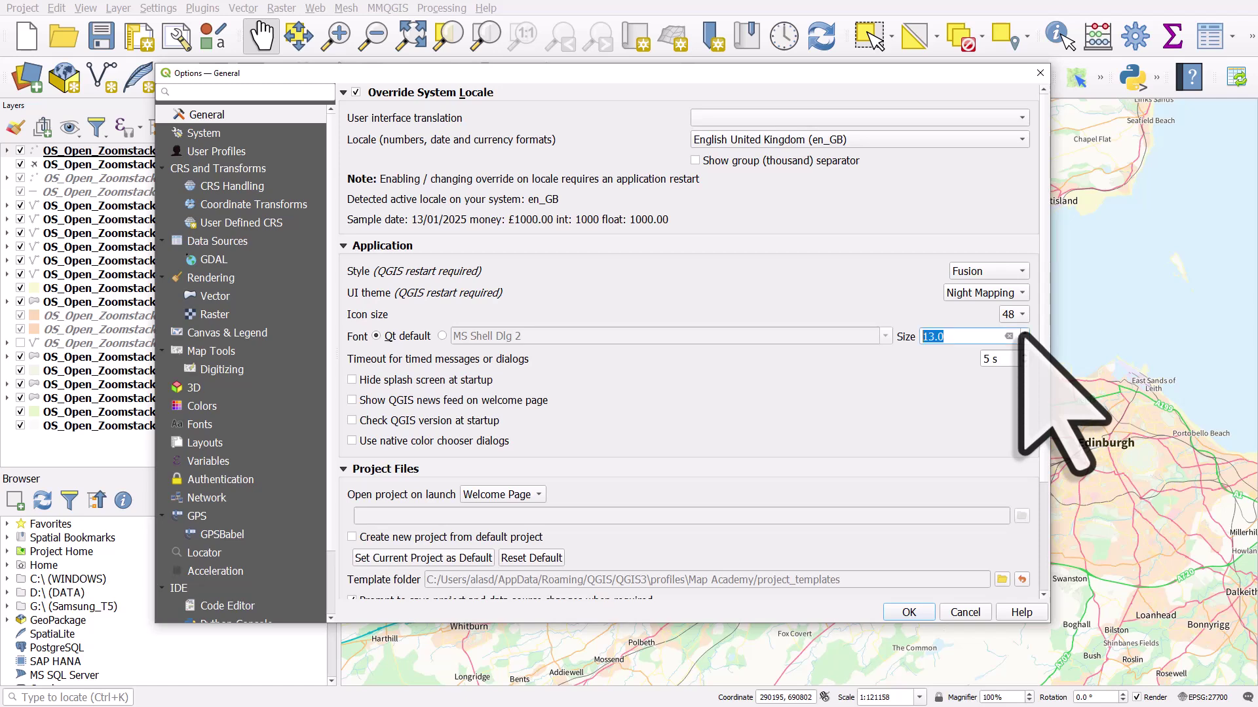
left_click(1024, 333)
left_click(1024, 341)
left_click(1024, 341)
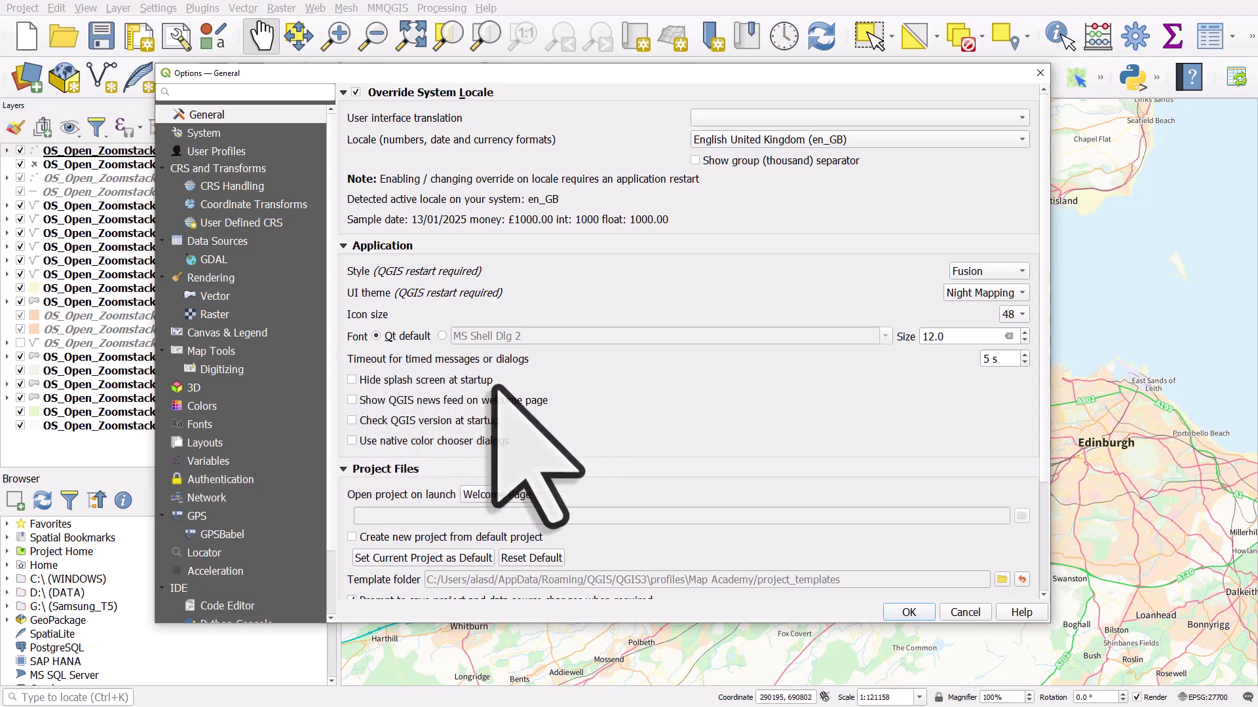
mouse_move(495, 388)
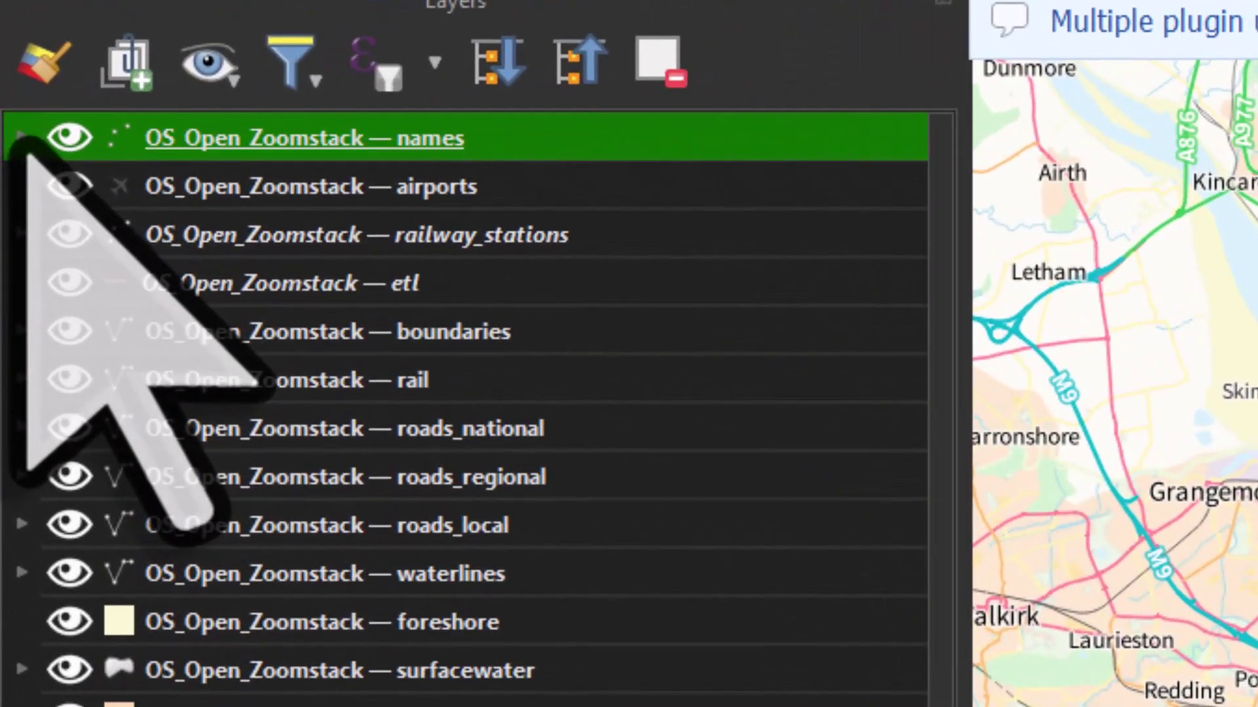
- Expand and collapse the names layer, toggle its visibility off and on, and hide airports
left_click(22, 136)
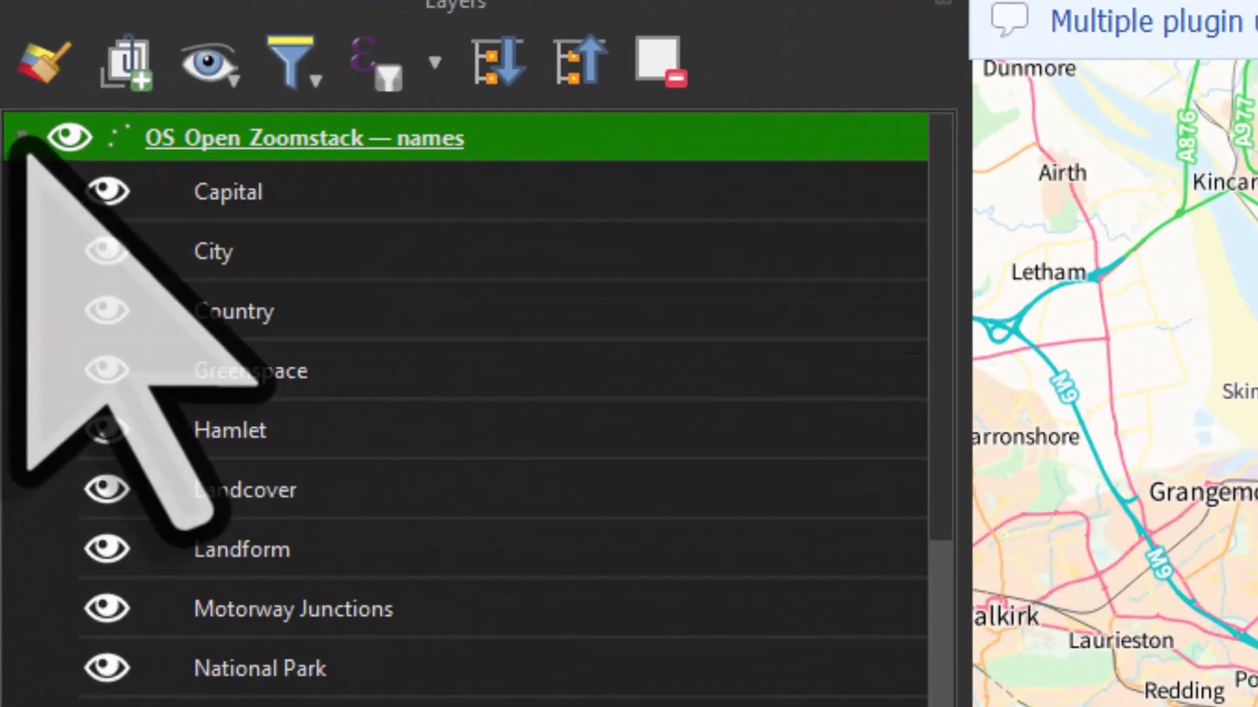
left_click(21, 136)
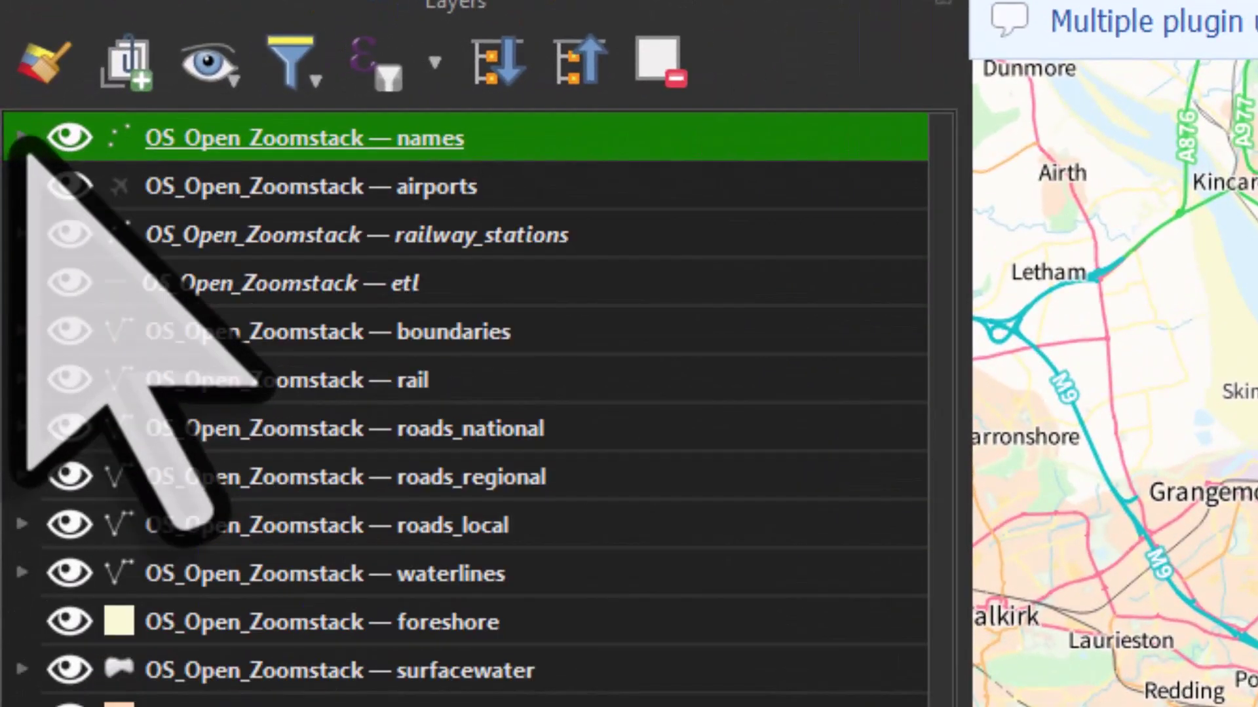
left_click(69, 139)
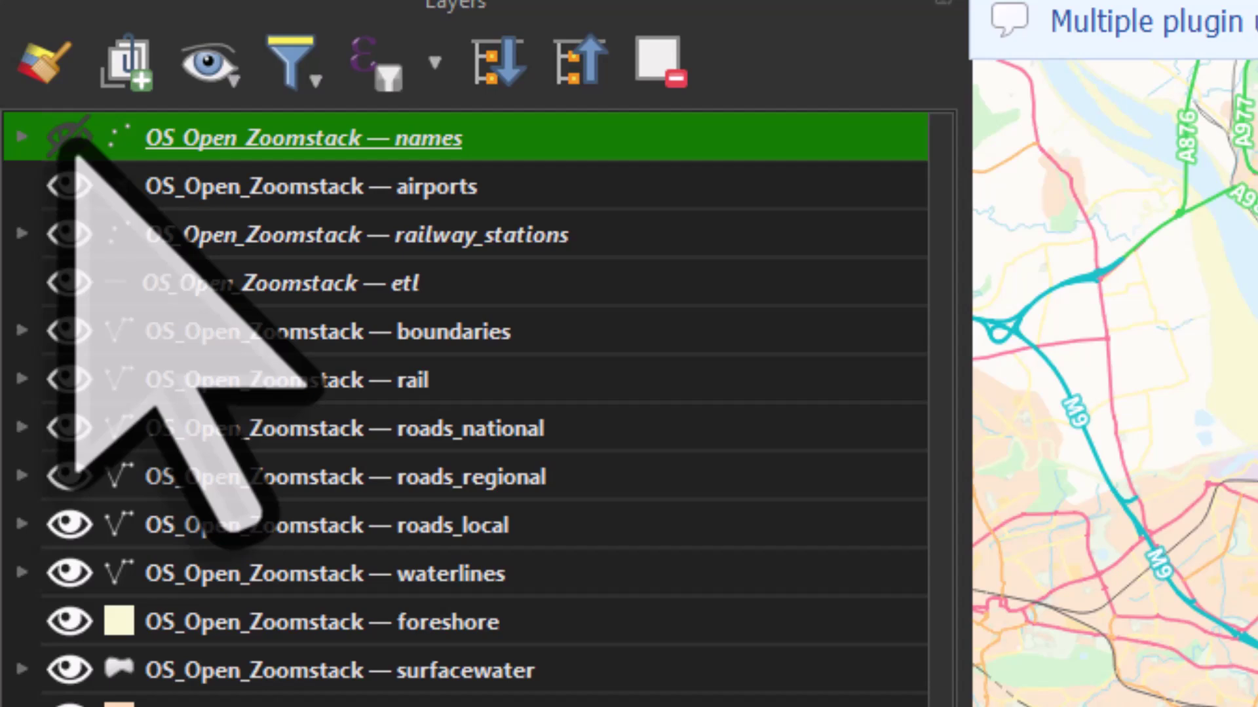
left_click(69, 139)
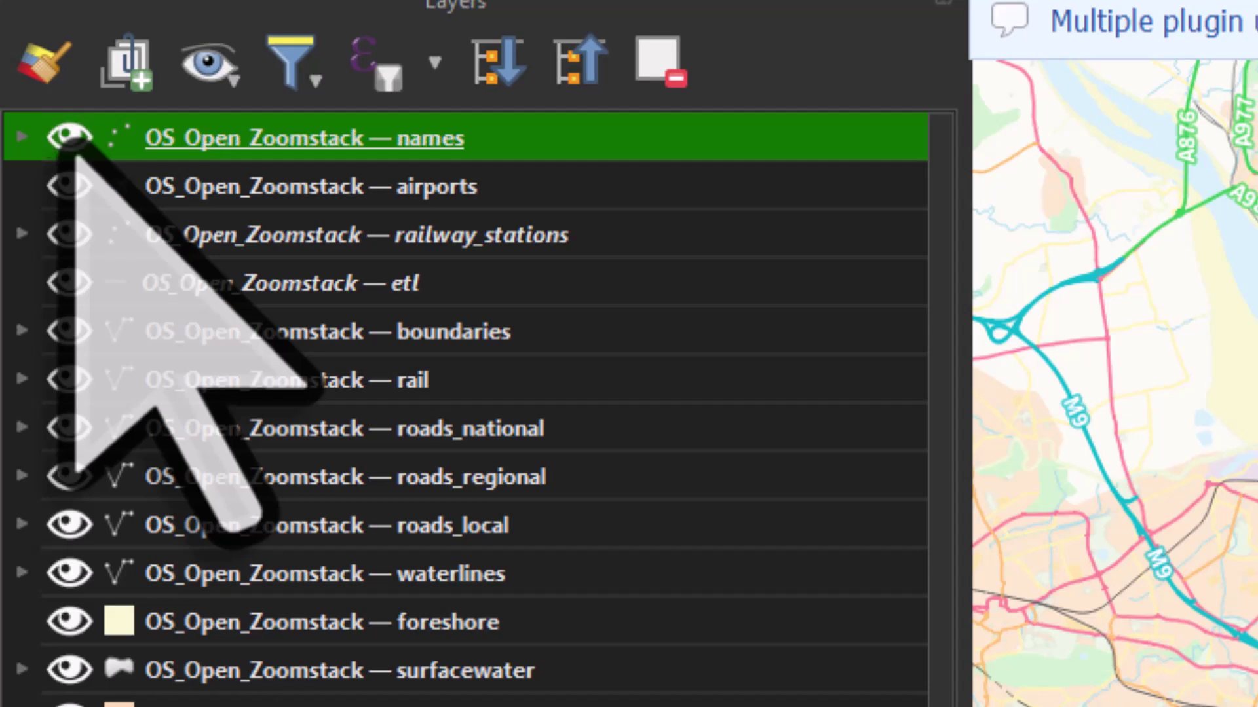
left_click(70, 185)
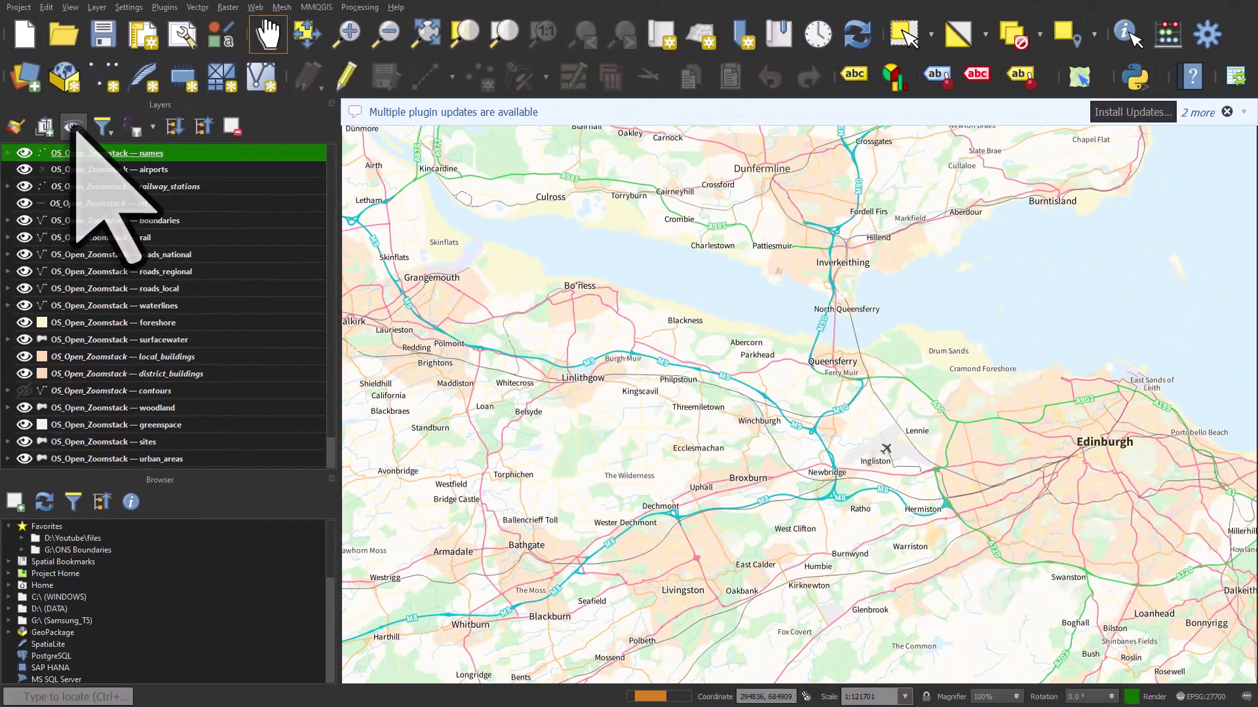
left_click(209, 62)
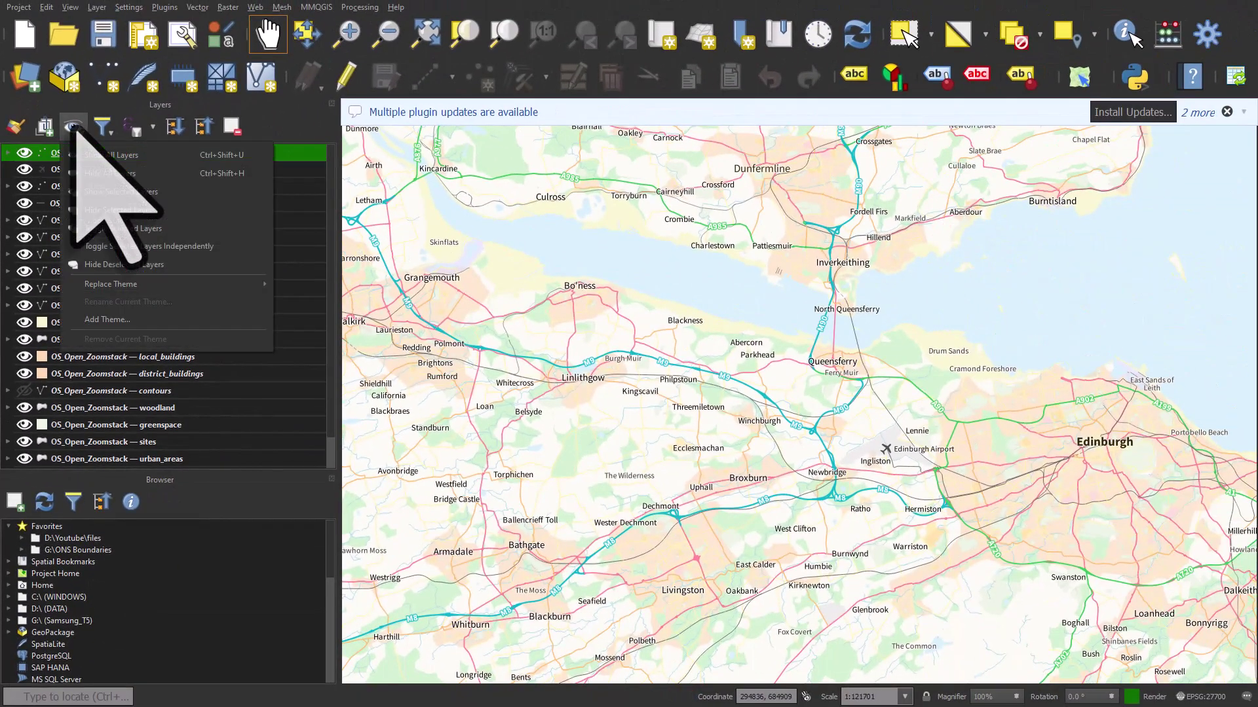
left_click(74, 128)
left_click(74, 127)
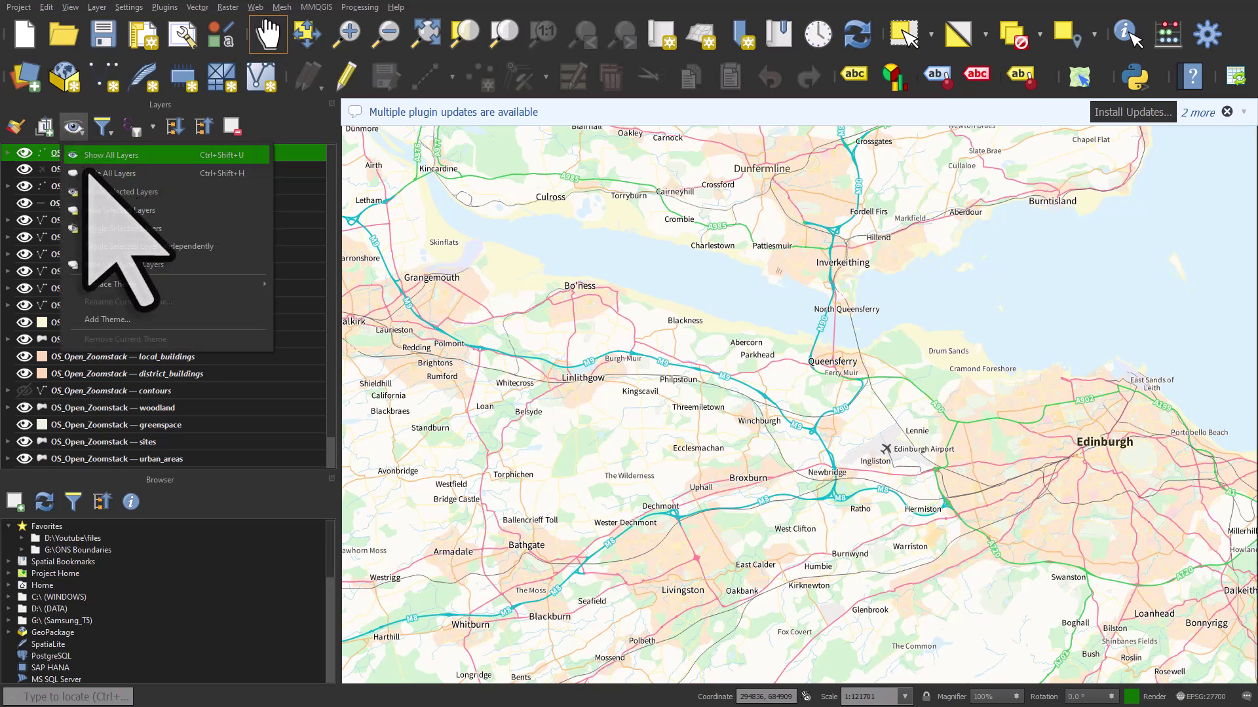
left_click(104, 173)
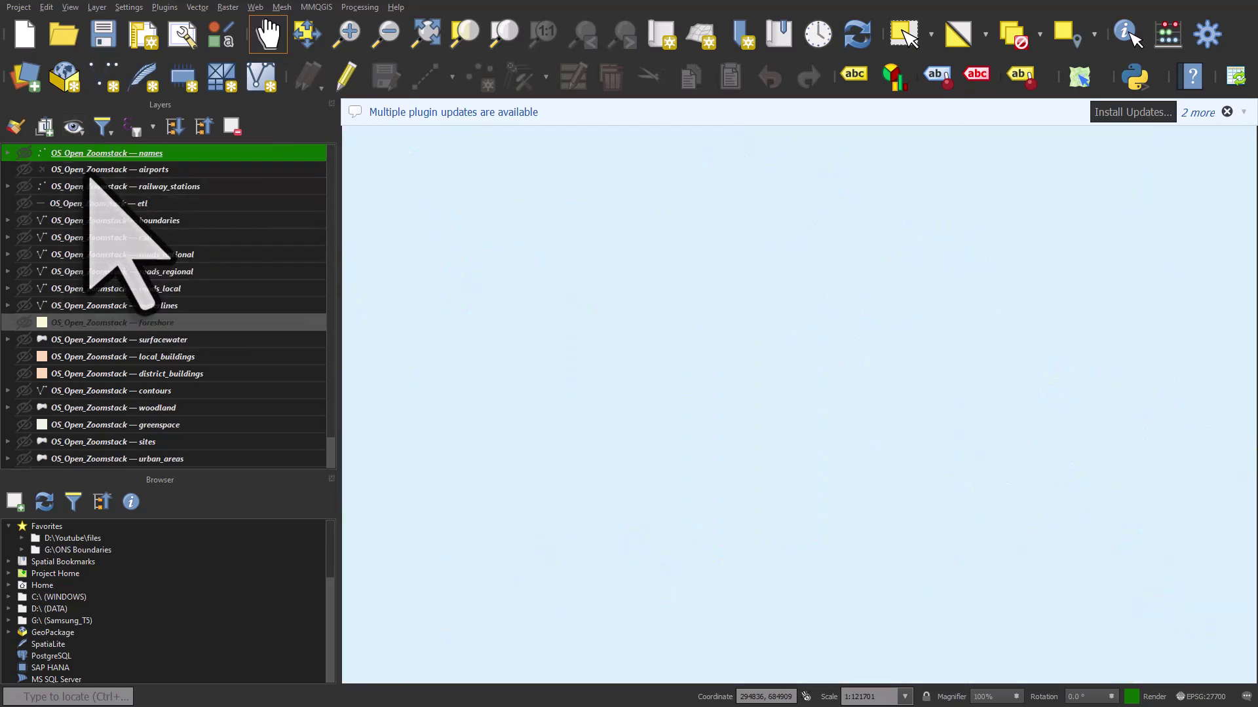
left_click(24, 319)
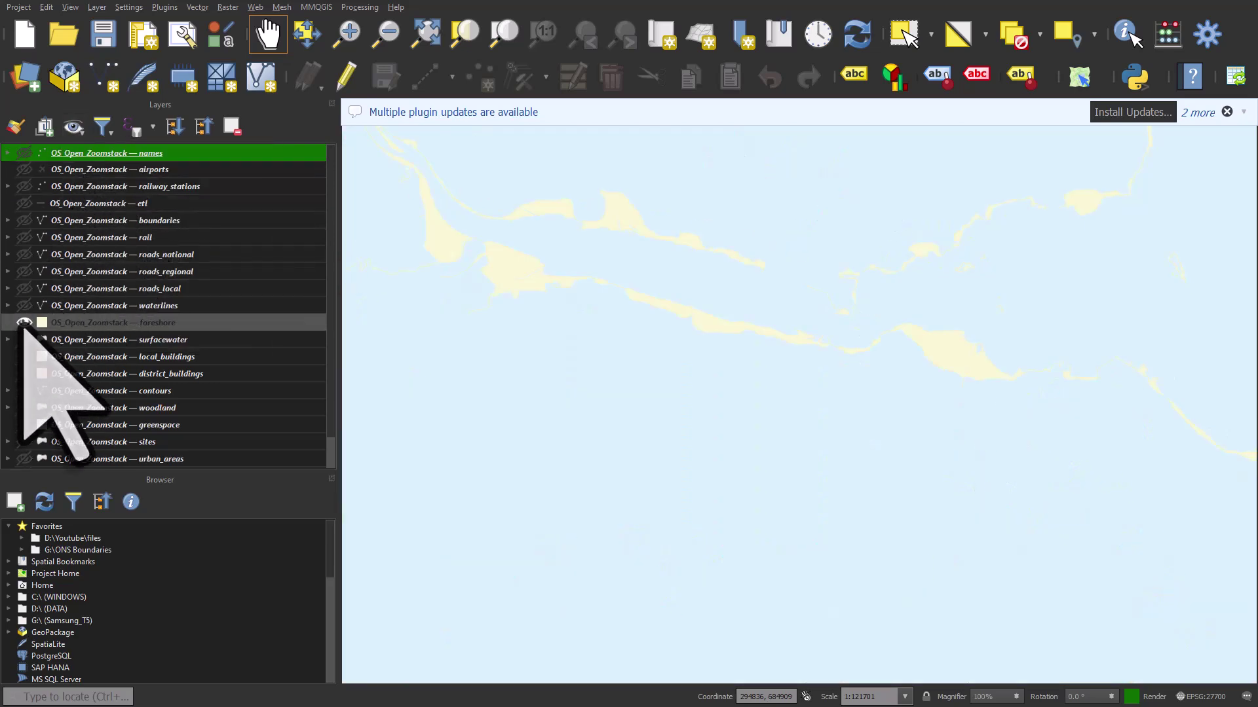
left_click(24, 319)
left_click(24, 305)
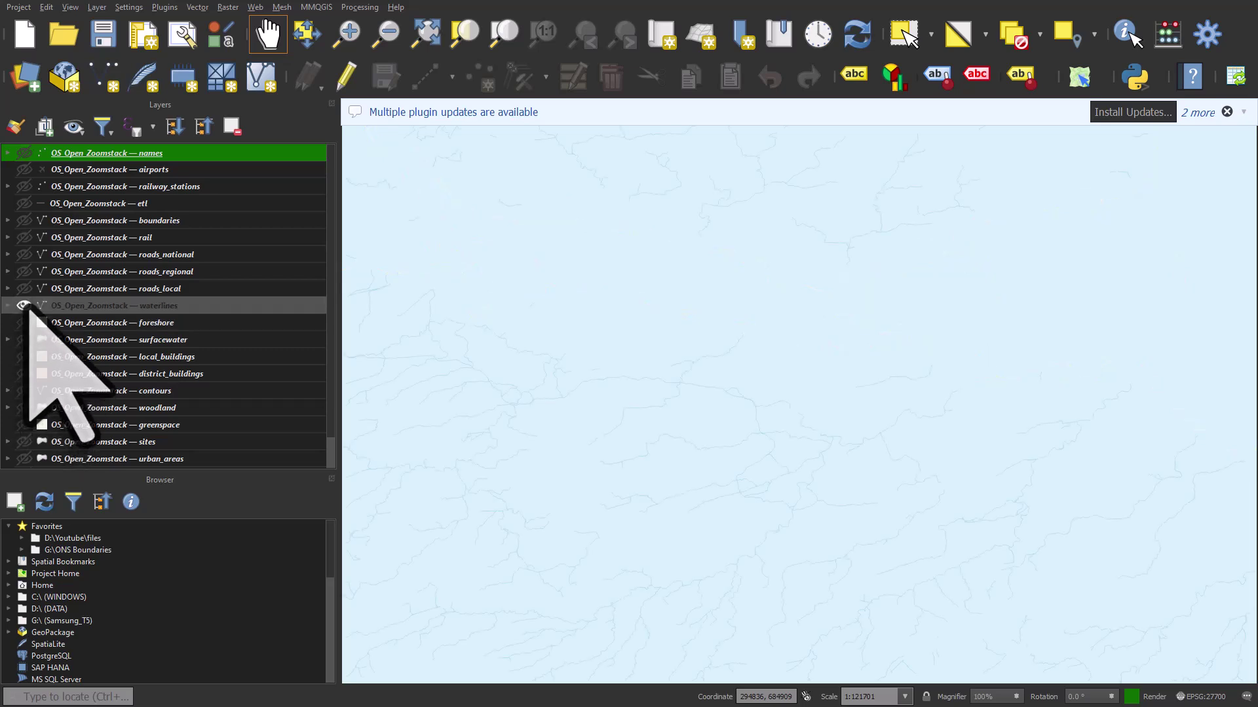
left_click(24, 305)
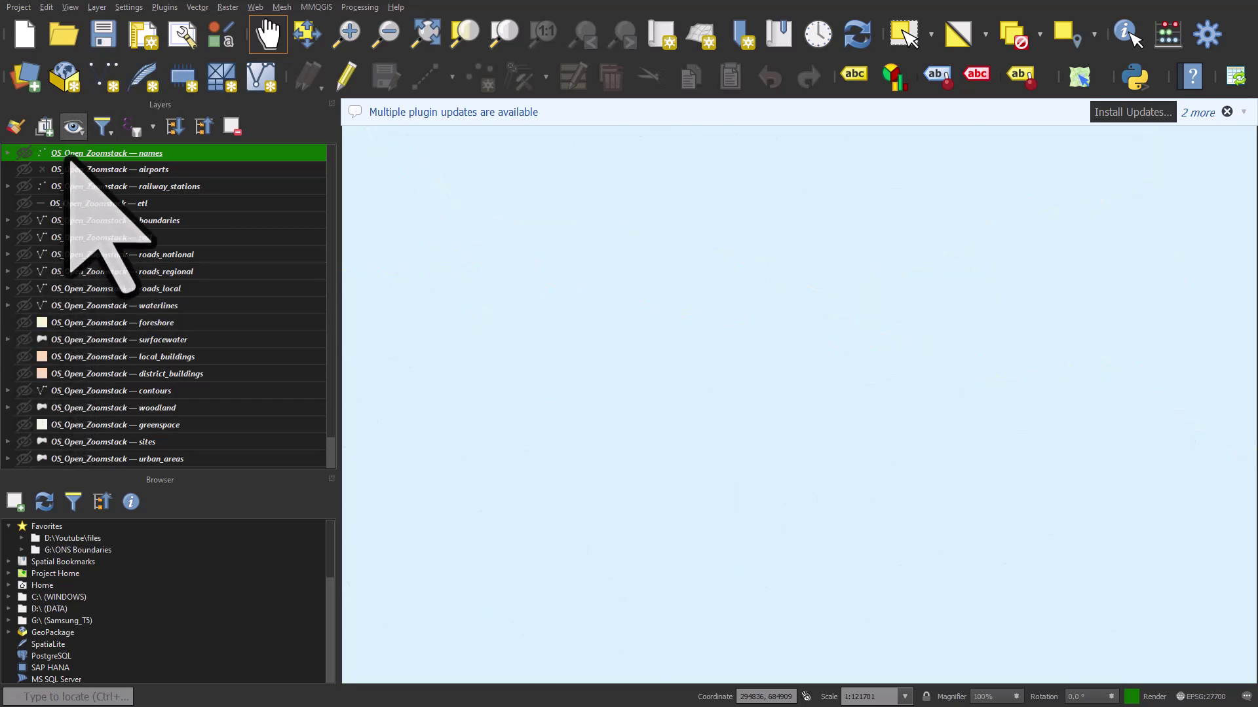
left_click(74, 126)
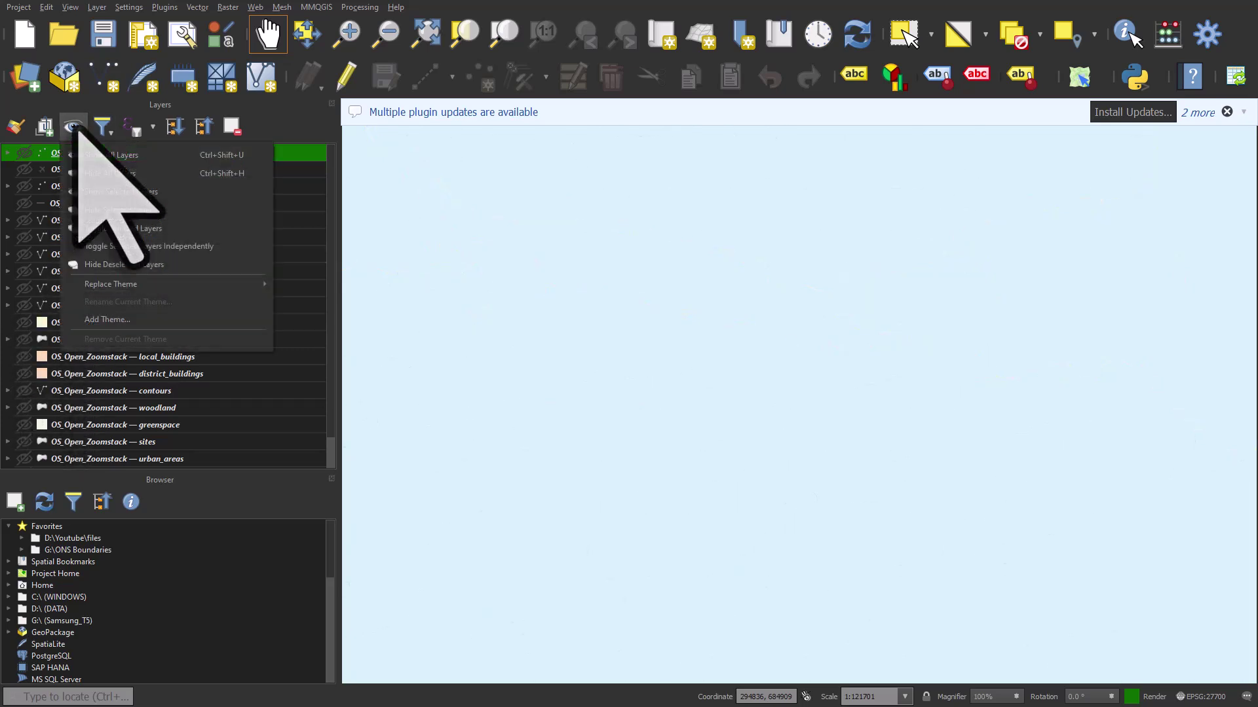
left_click(99, 155)
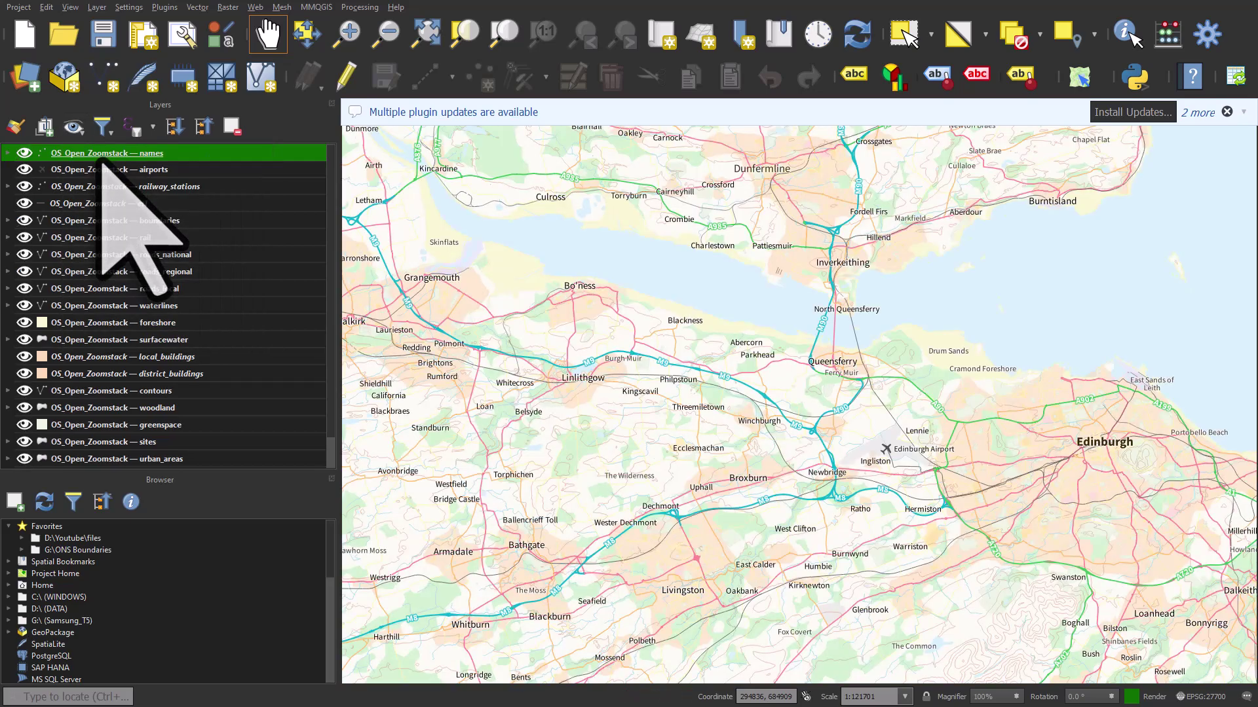
- Set the UI theme to Blend of Gray in the Options dialog's General page
left_click(128, 7)
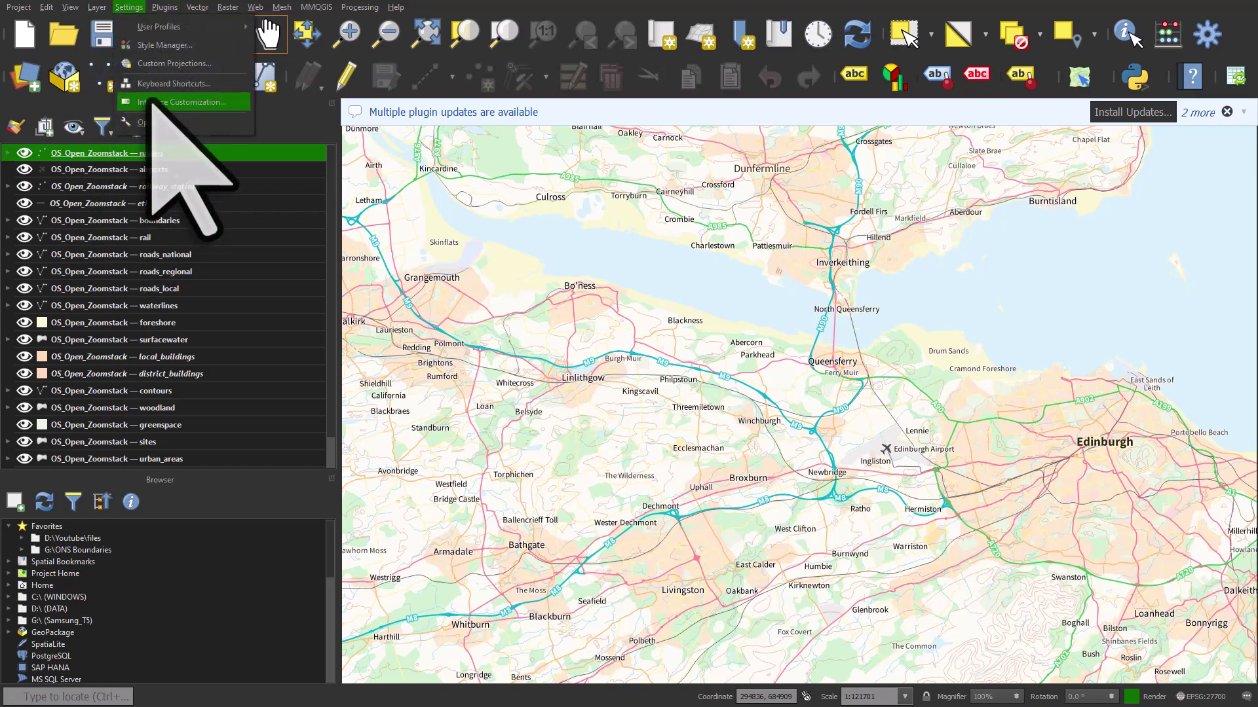
left_click(151, 102)
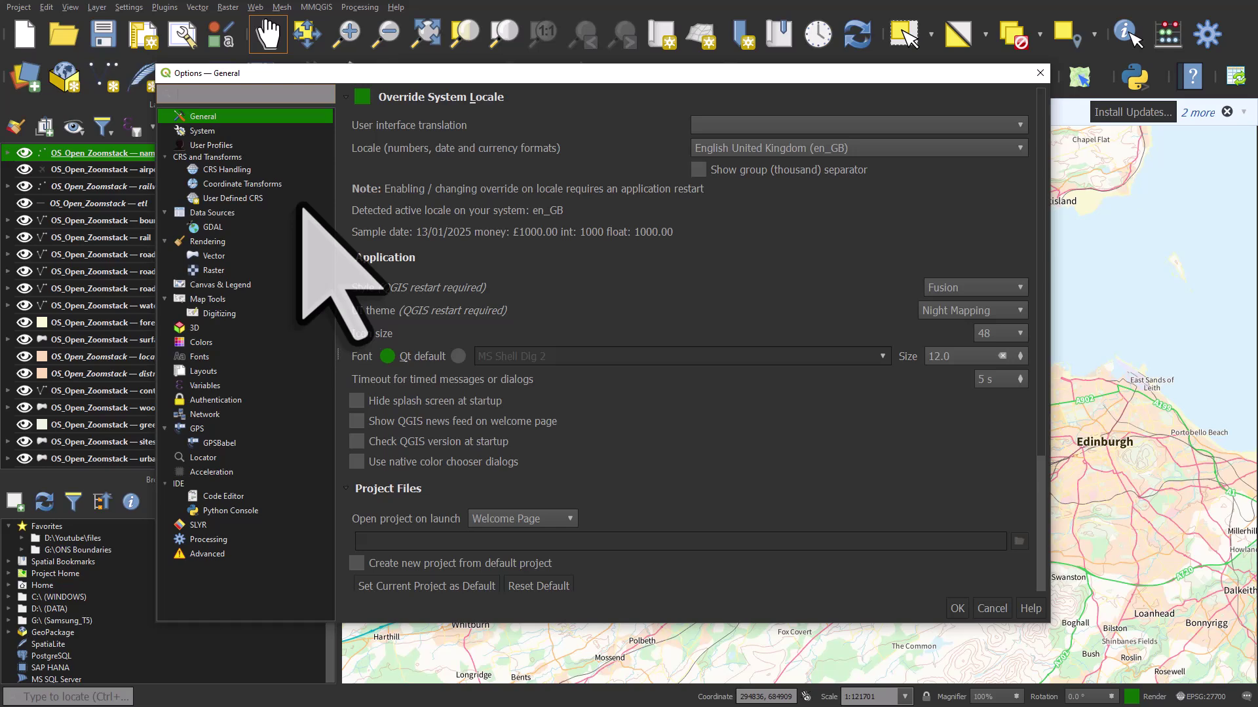
left_click(958, 312)
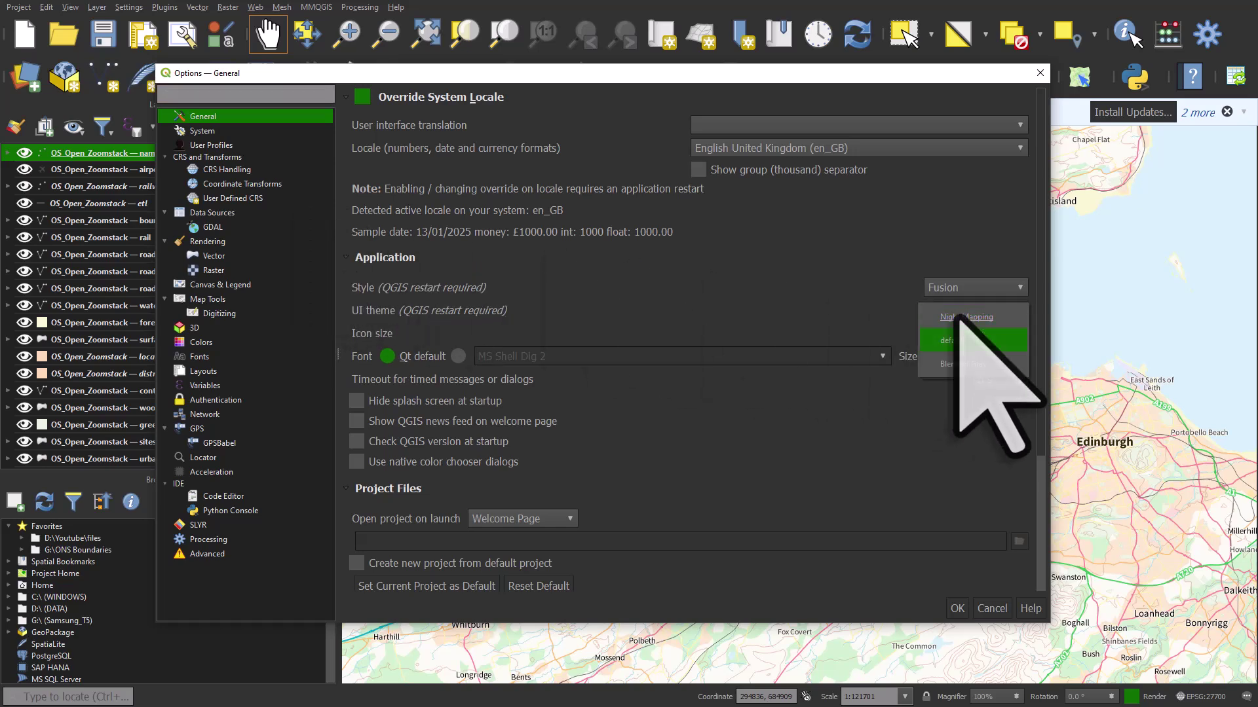
left_click(962, 364)
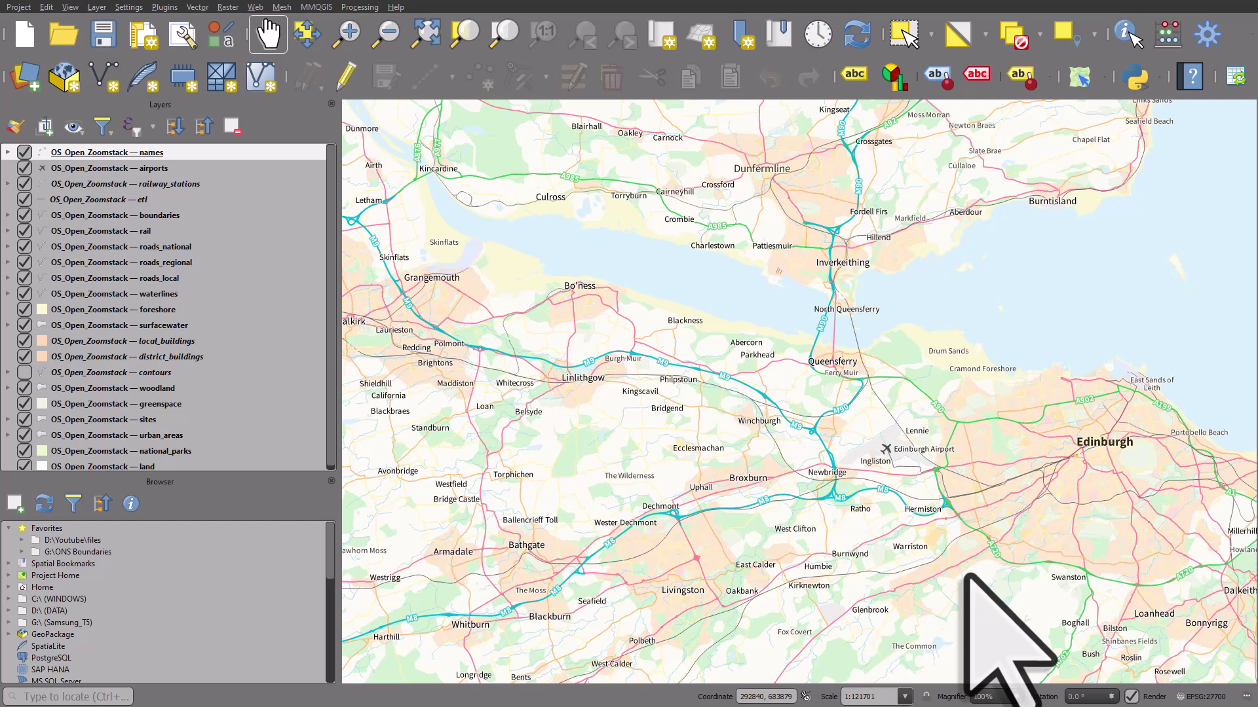
left_click(24, 152)
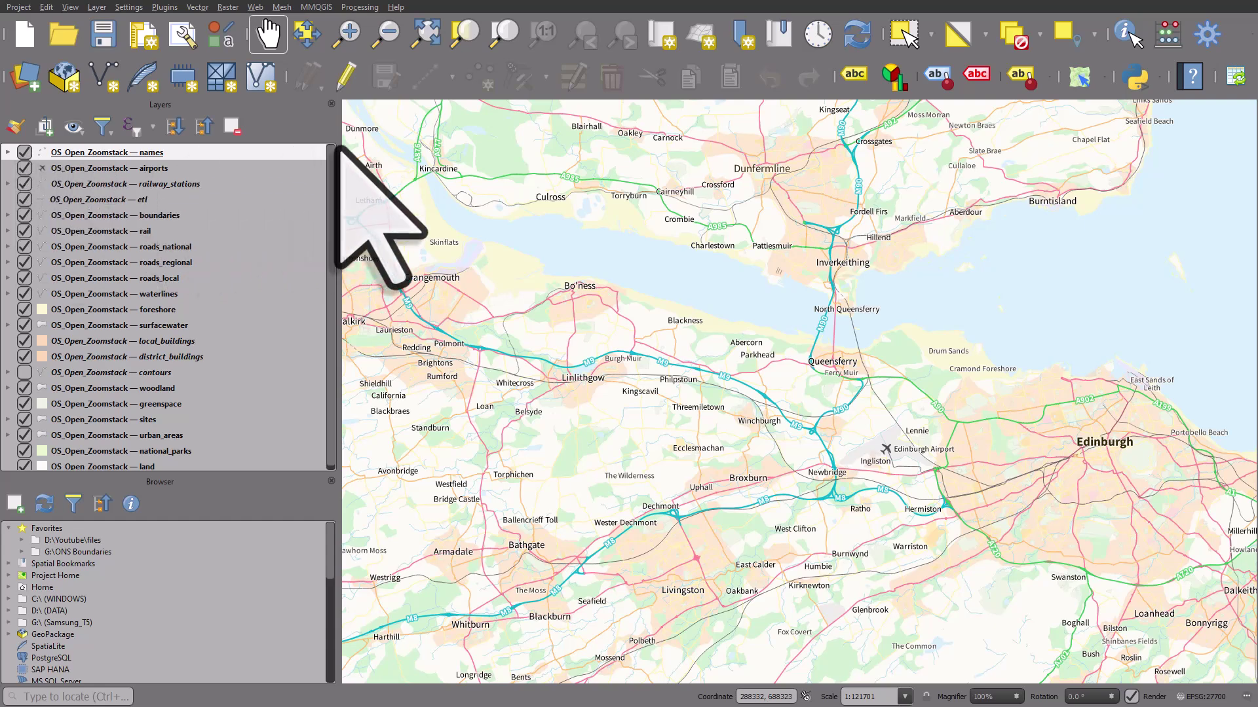
- In Options, keep the English United Kingdom (en_GB) locale and choose the default UI theme
left_click(128, 7)
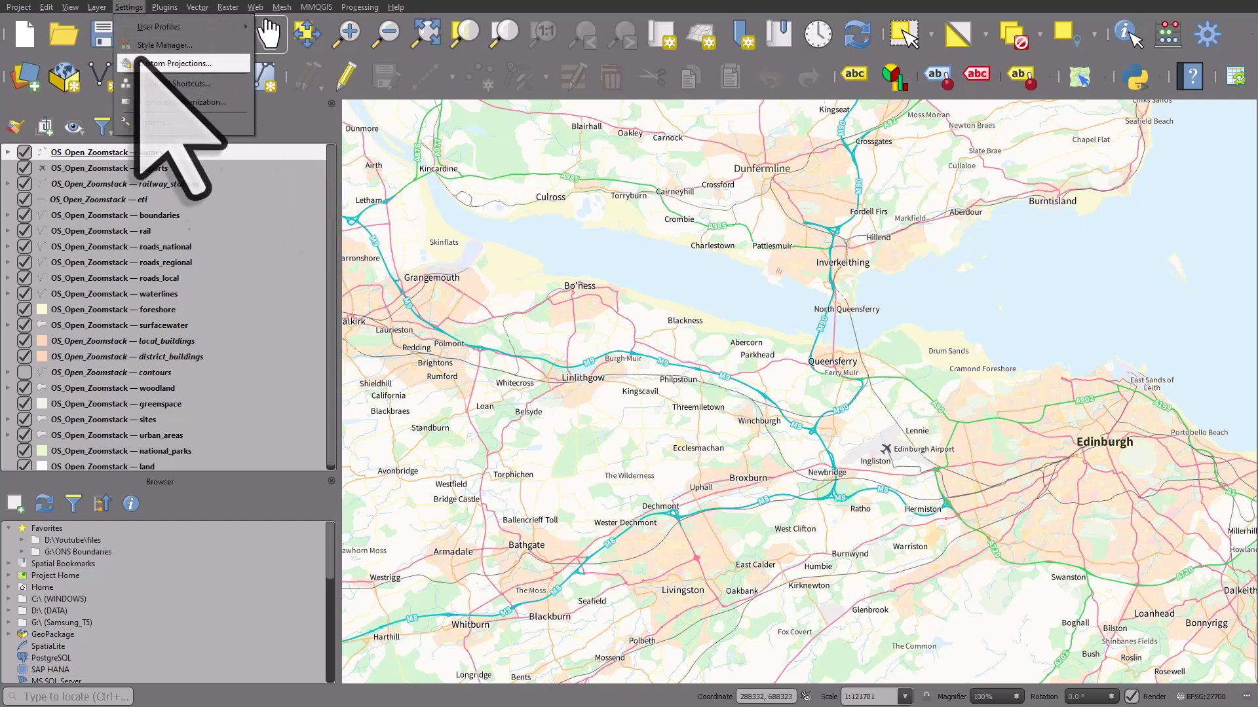
left_click(147, 122)
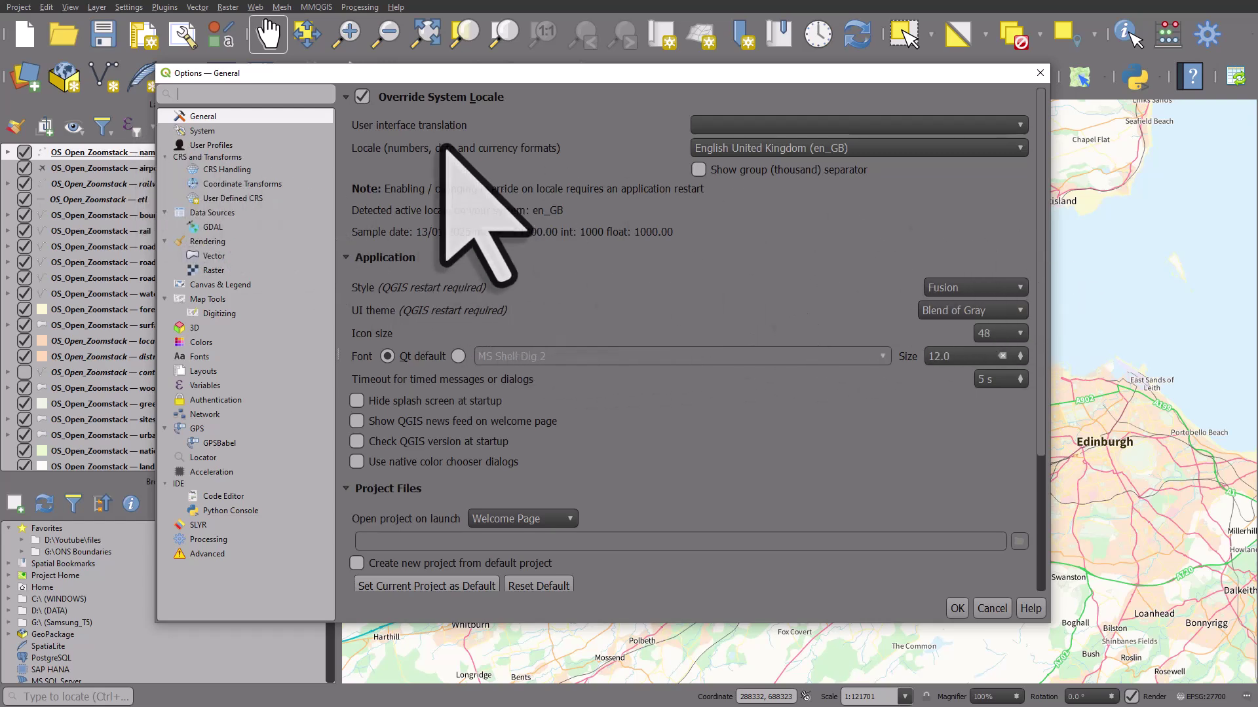
left_click(733, 148)
scroll(773, 216, "up", 3)
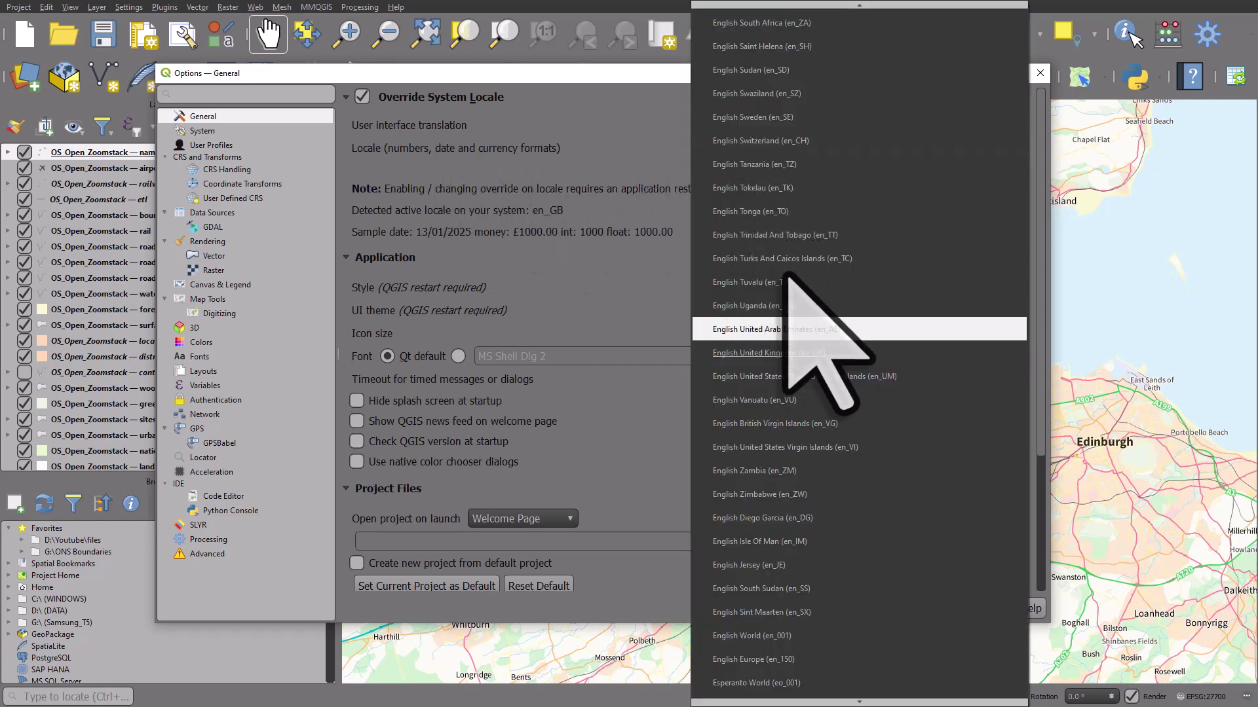
left_click(812, 352)
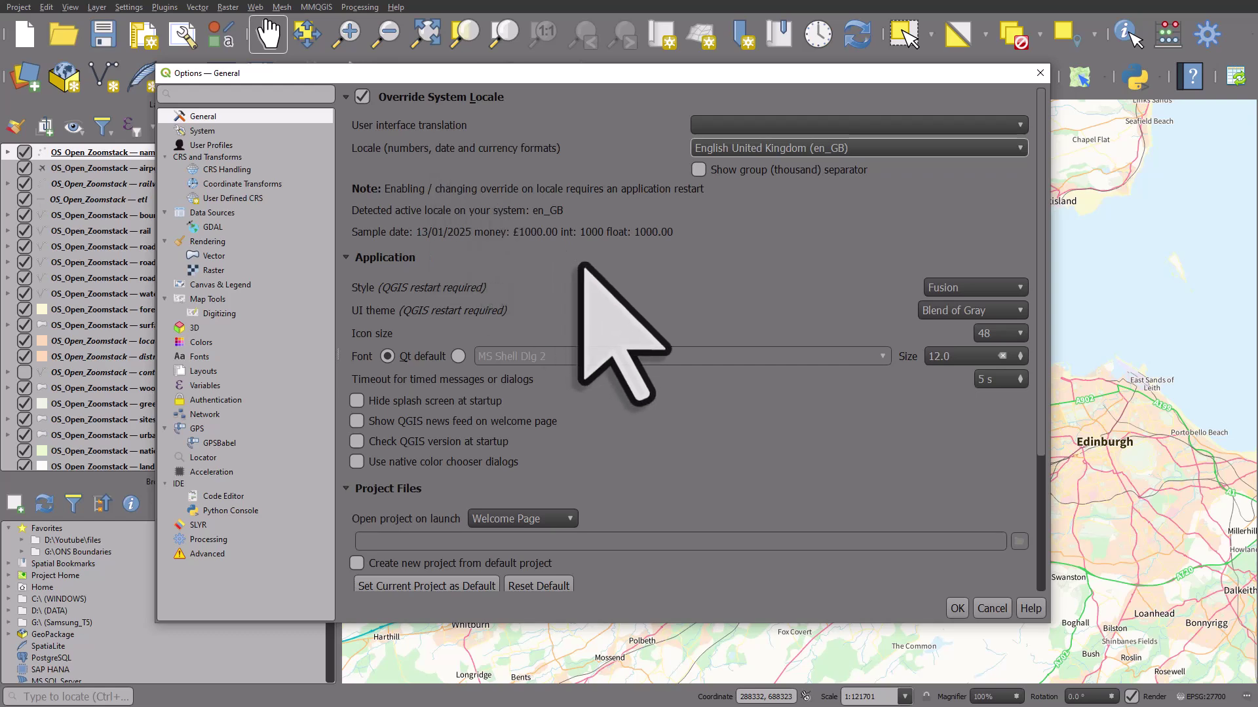
left_click(937, 311)
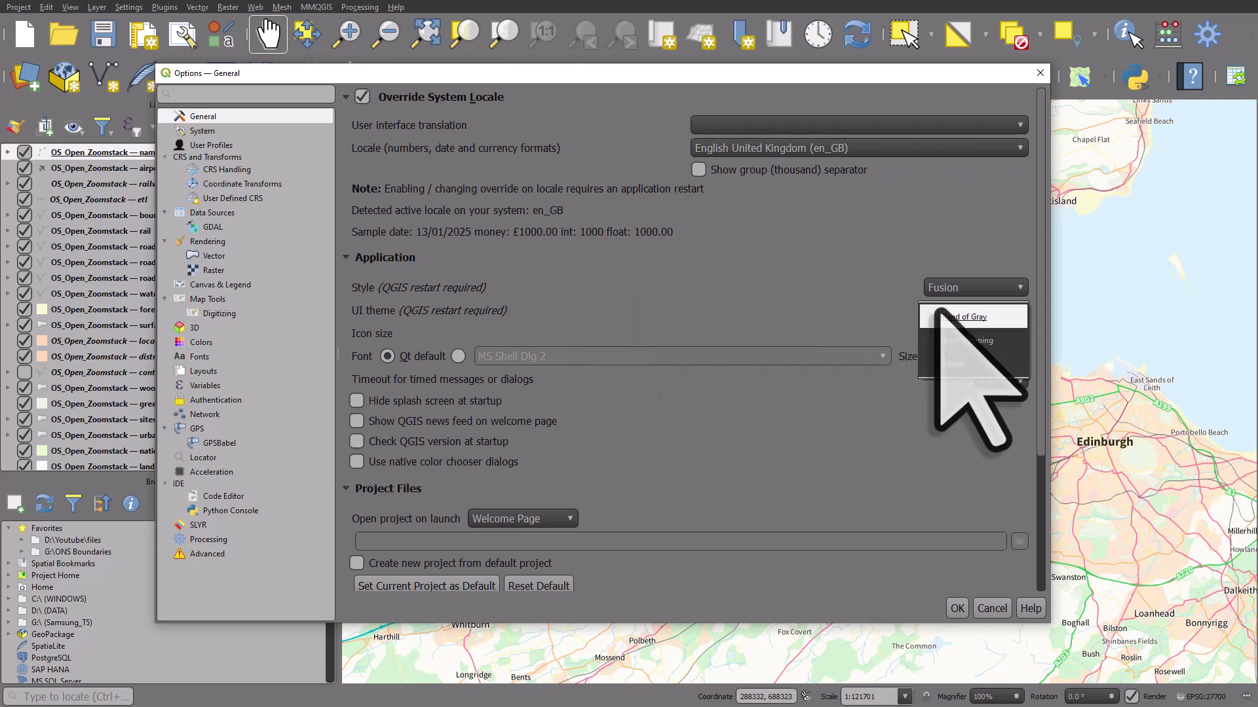
left_click(951, 357)
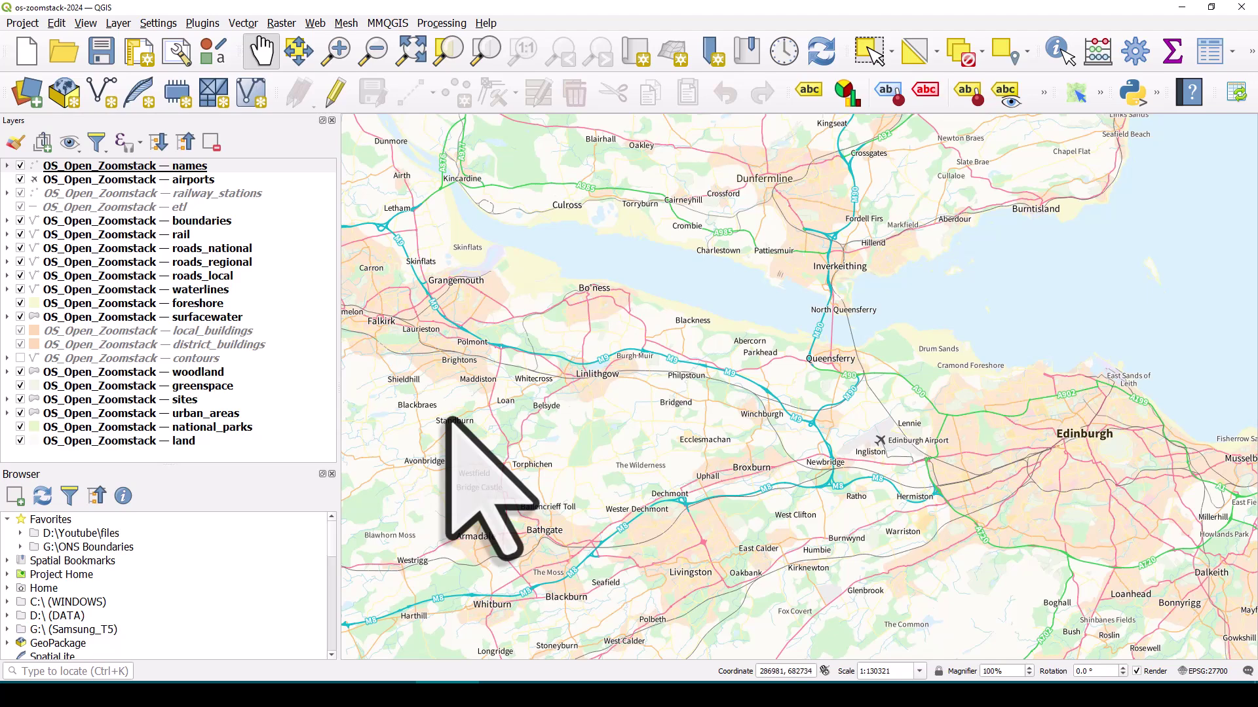
- Reopen the Options dialog to confirm the UI theme now reads default
left_click(158, 23)
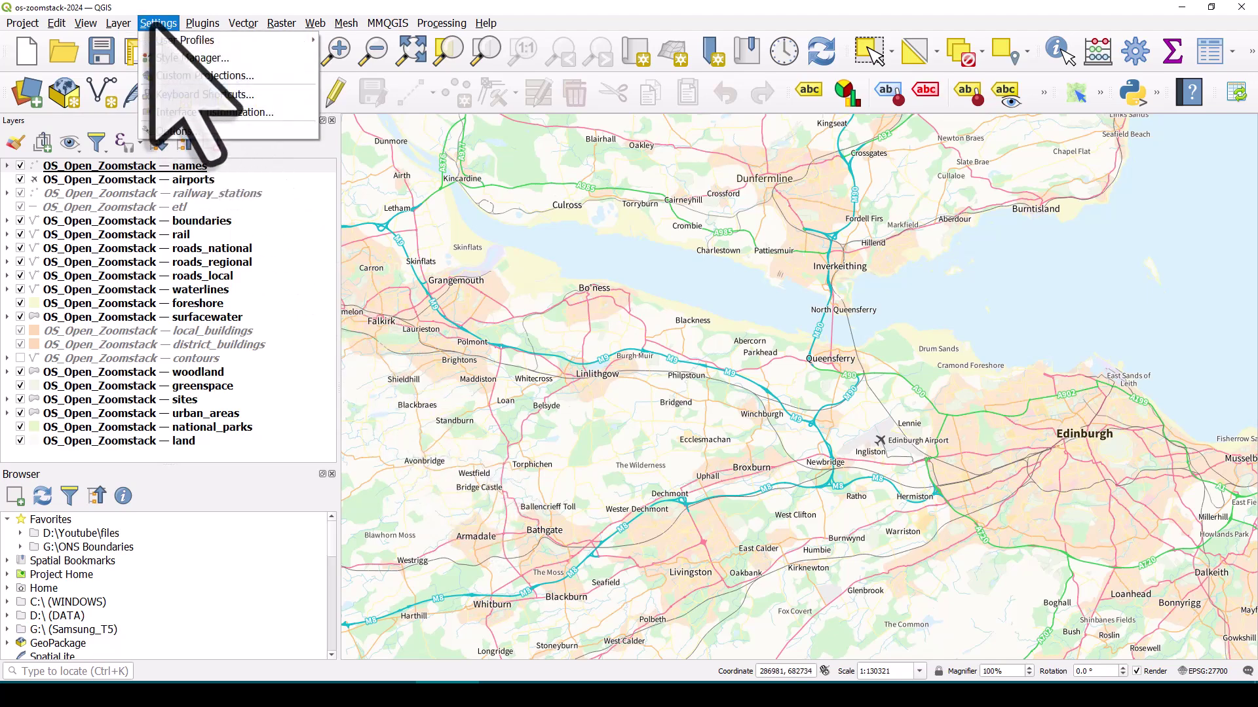
left_click(179, 128)
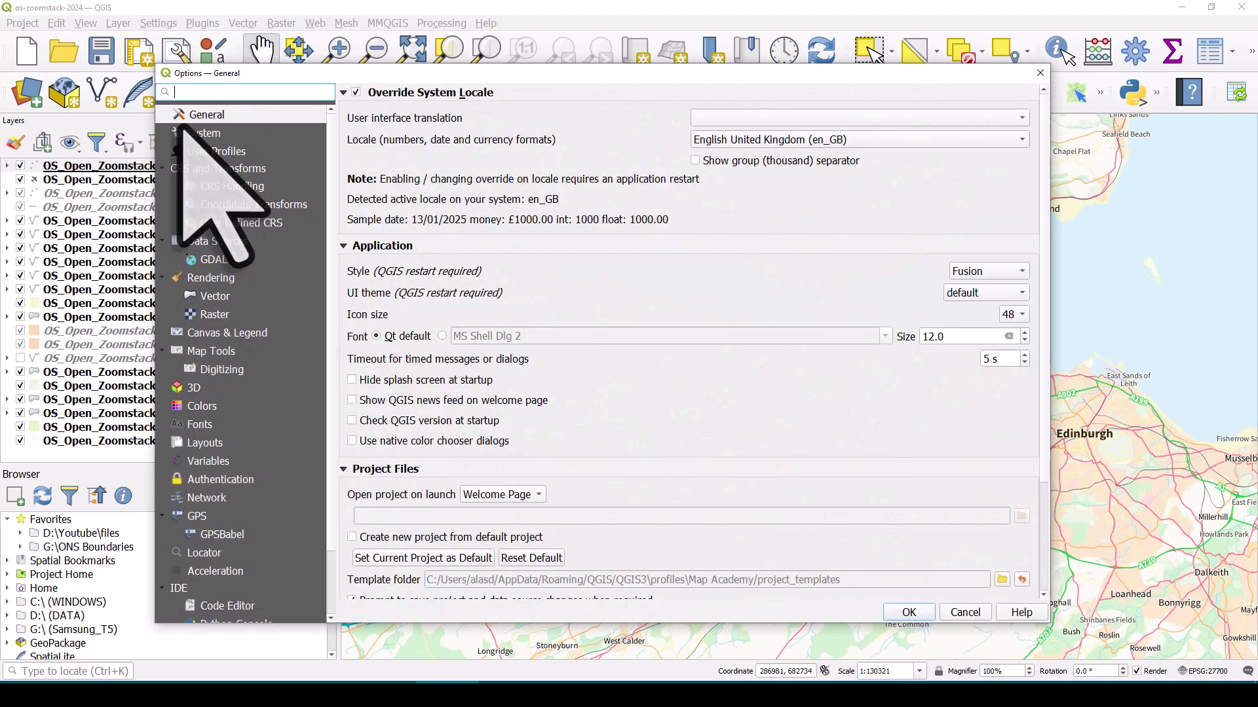